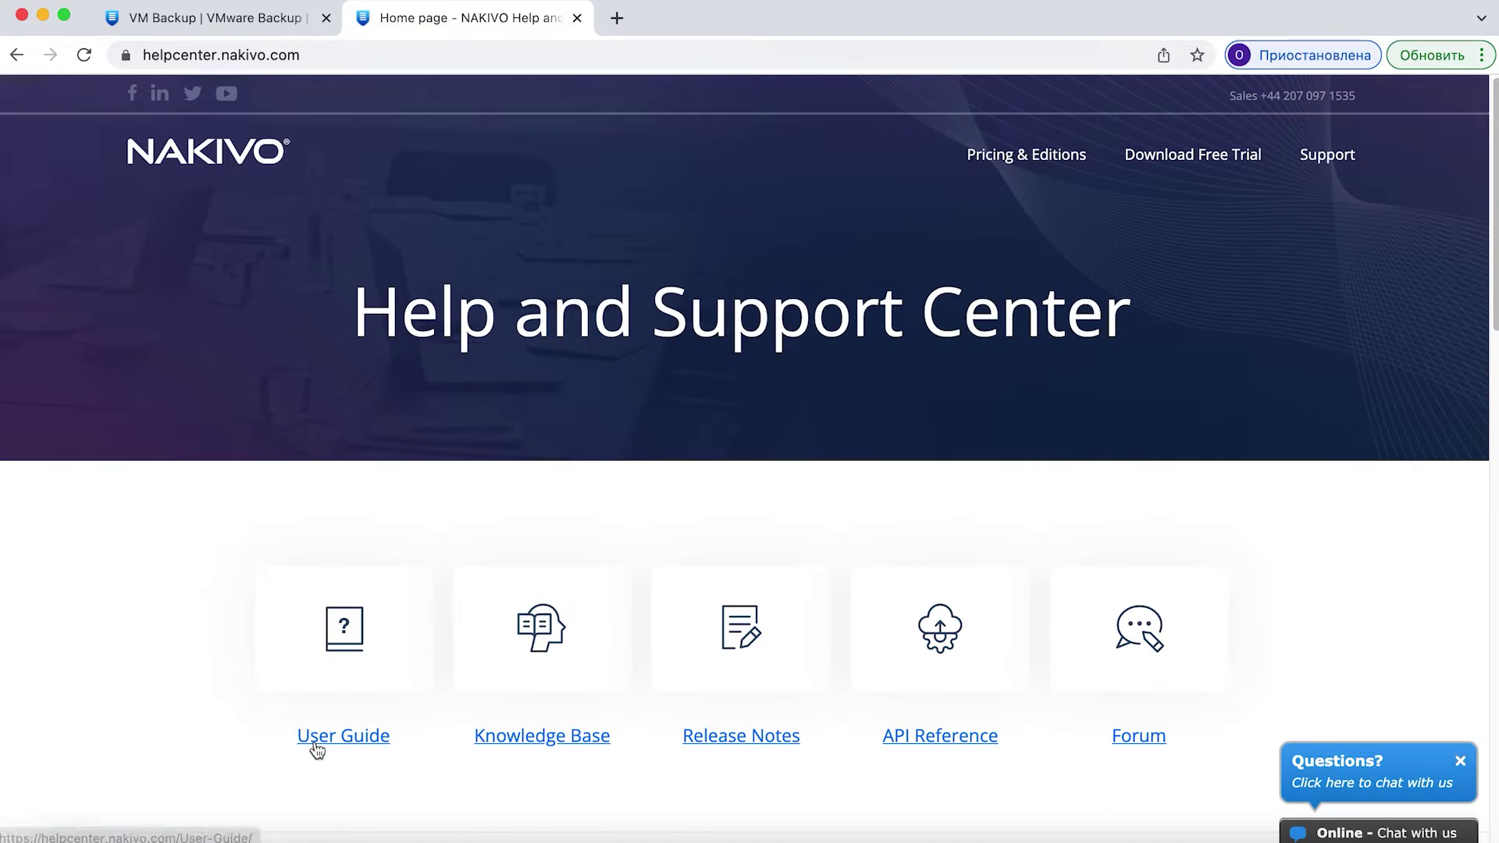
- Search the user guide for 'asustor' and bring up the Supported ASUSTOR NAS Devices article
click(314, 740)
click(1132, 103)
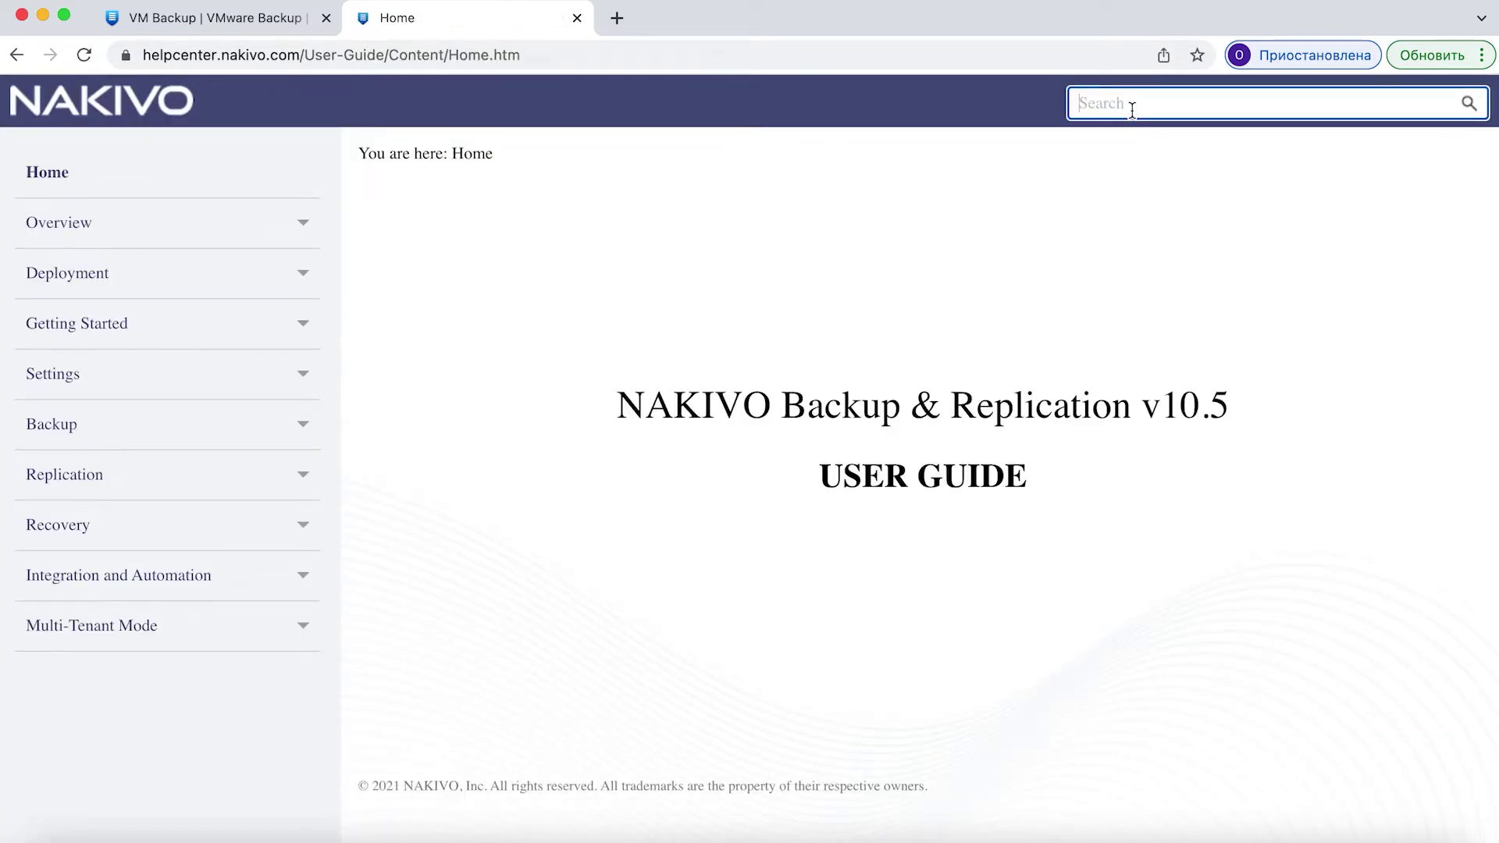
text(asustor)
key(Return)
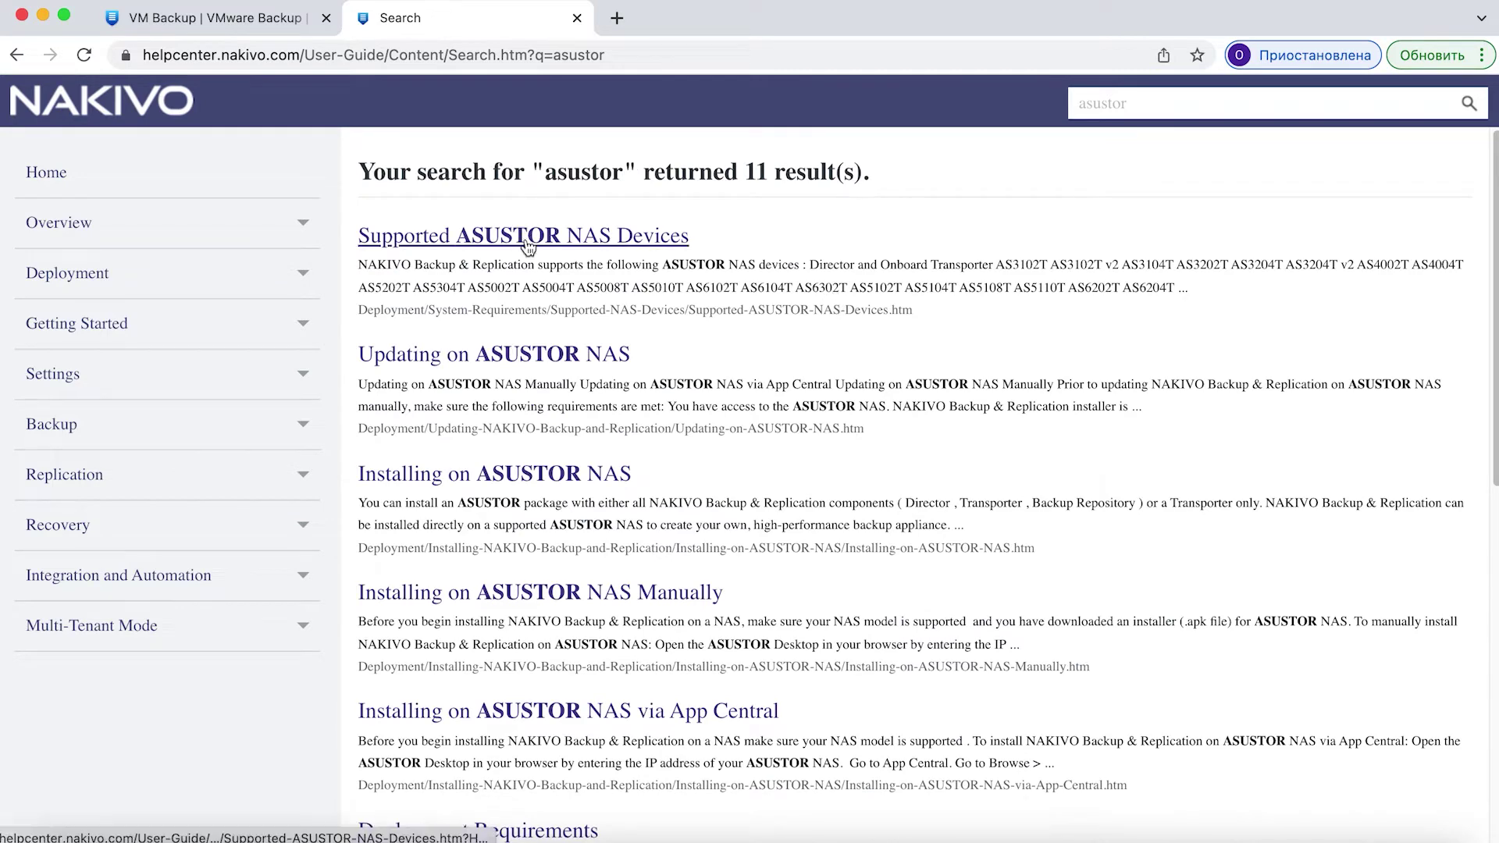
click(522, 238)
scroll(1275, 361, down, 3)
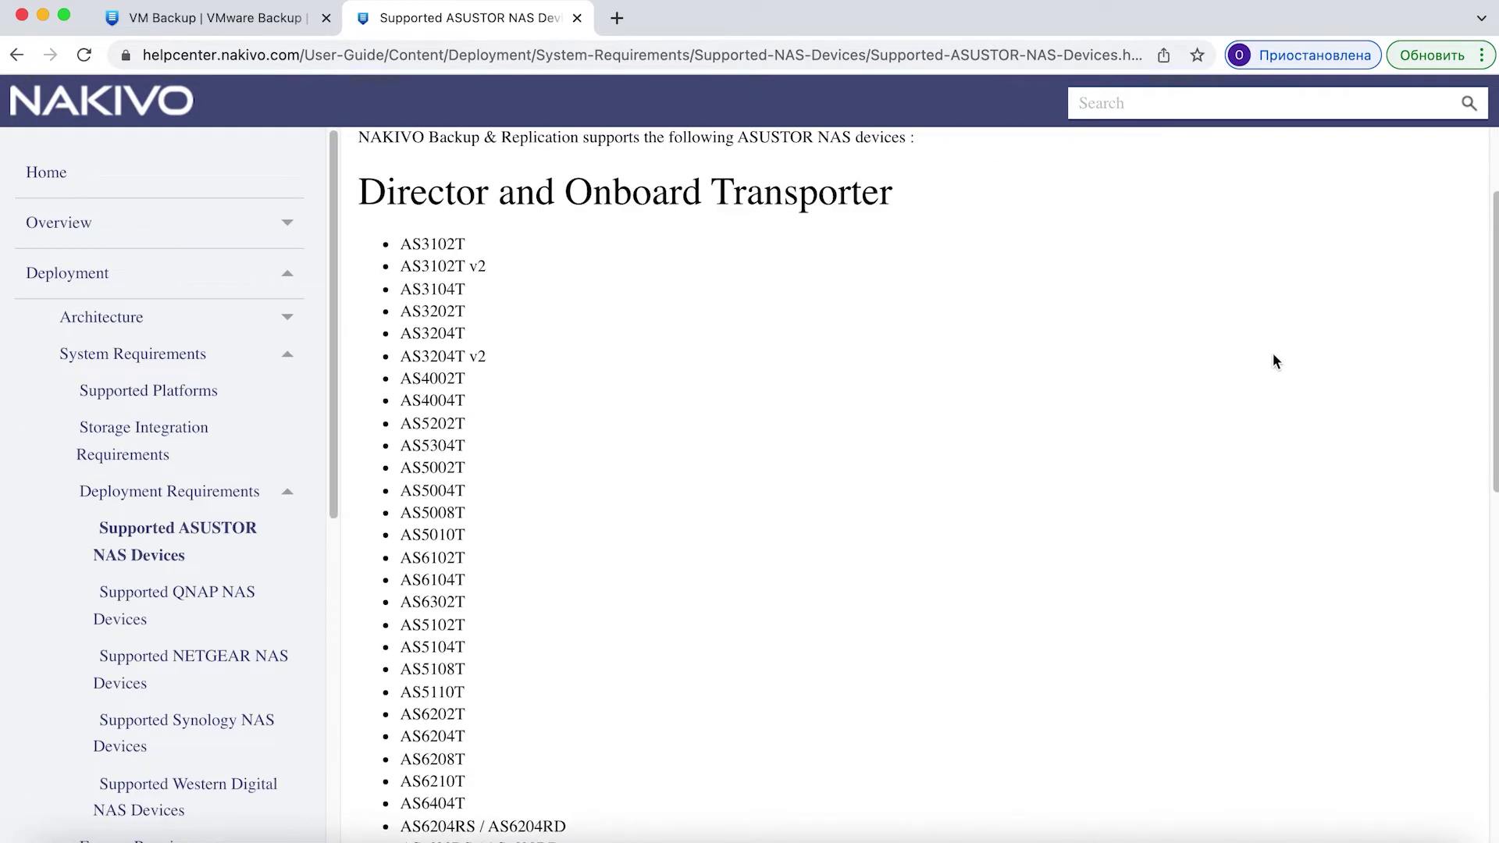
scroll(1275, 361, down, 3)
scroll(1275, 360, down, 3)
scroll(1272, 354, down, 2)
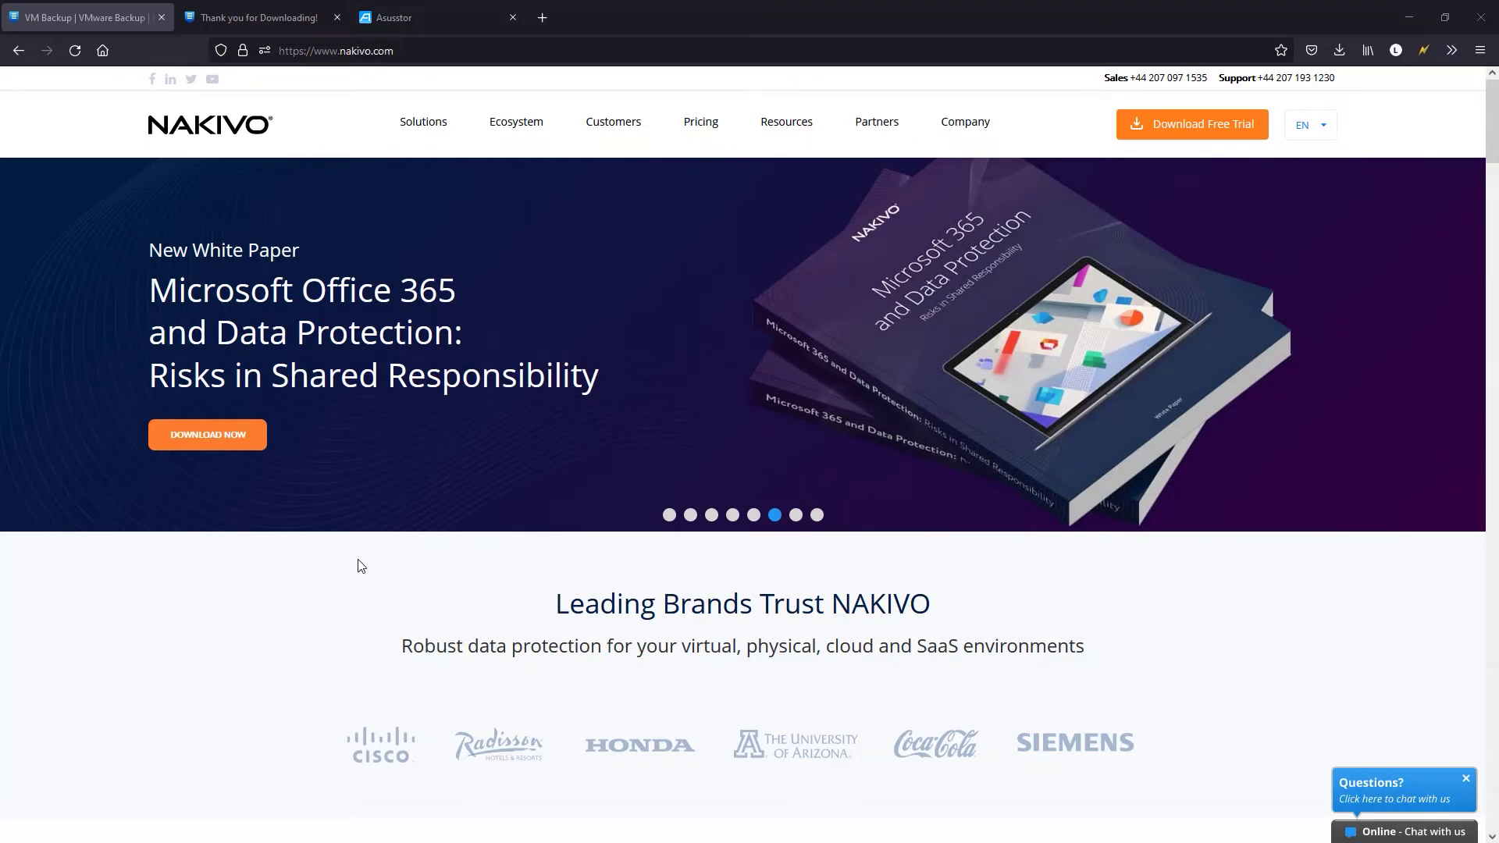
- Return to the NAS portal desktop and begin a search in App Central's catalogue
click(434, 22)
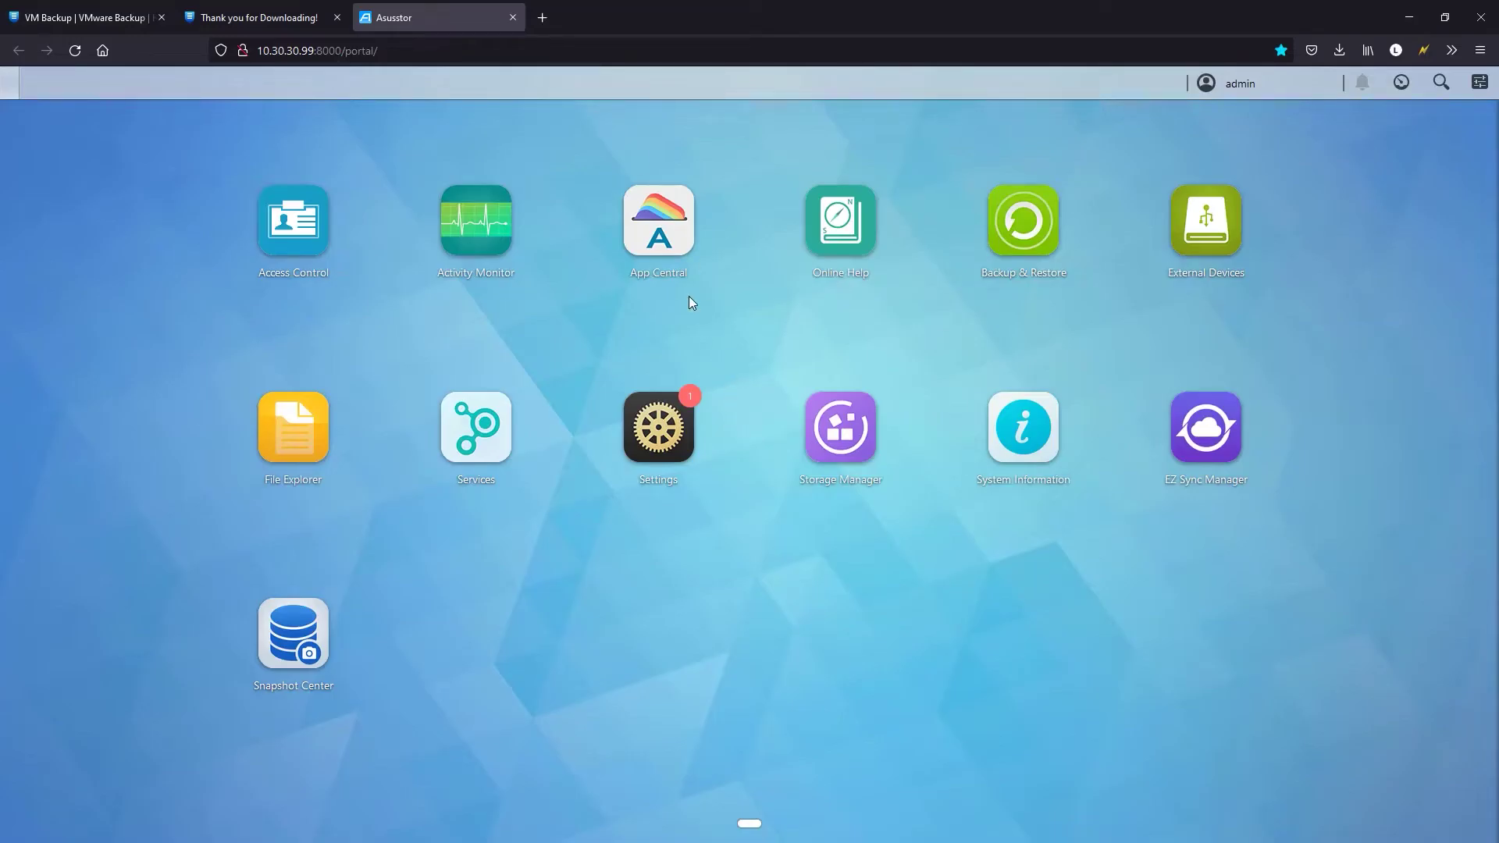
click(659, 251)
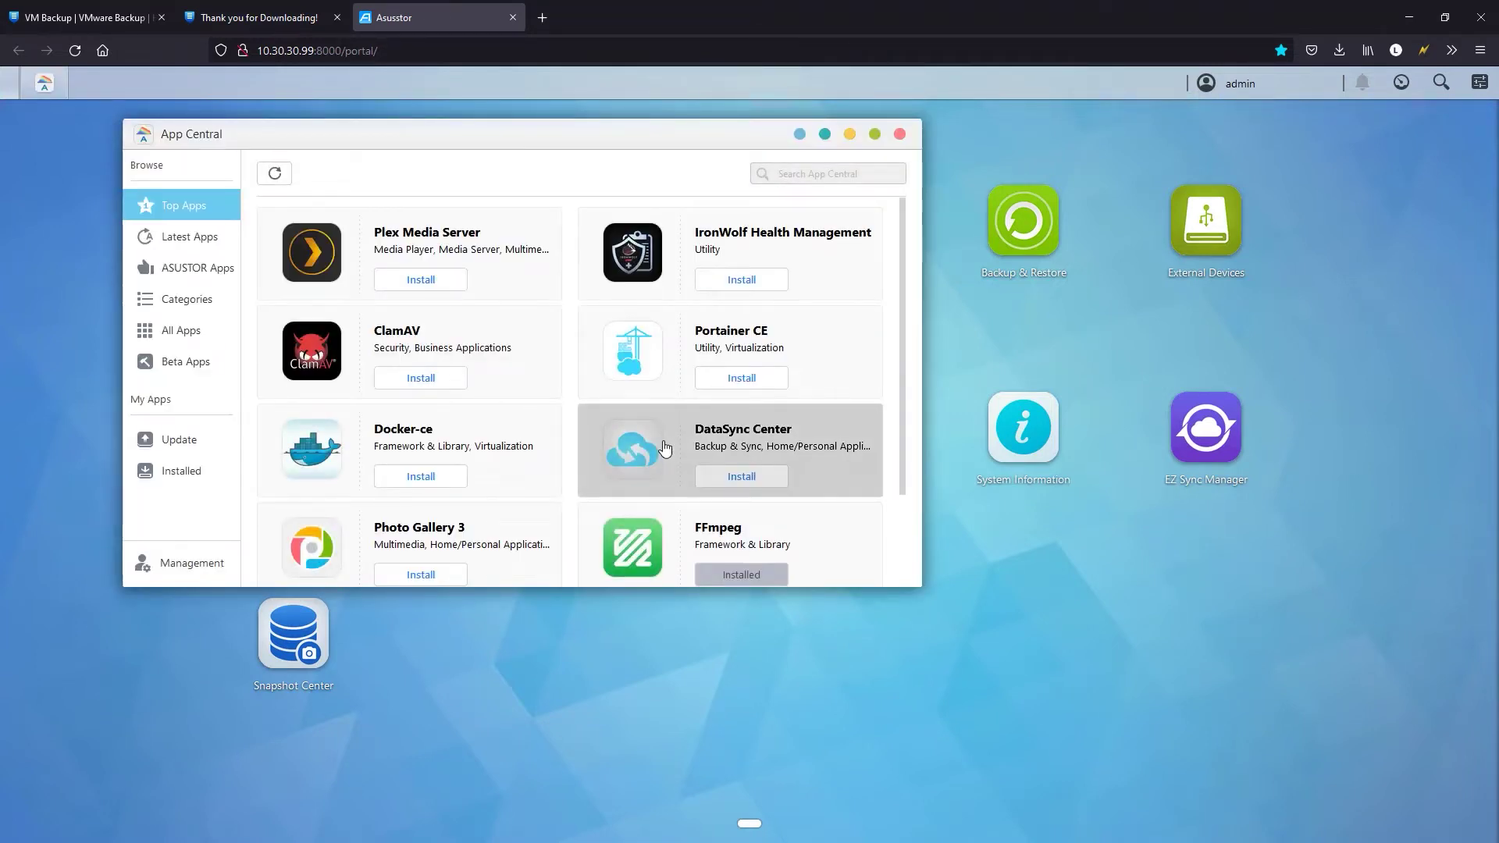
click(808, 174)
text(N)
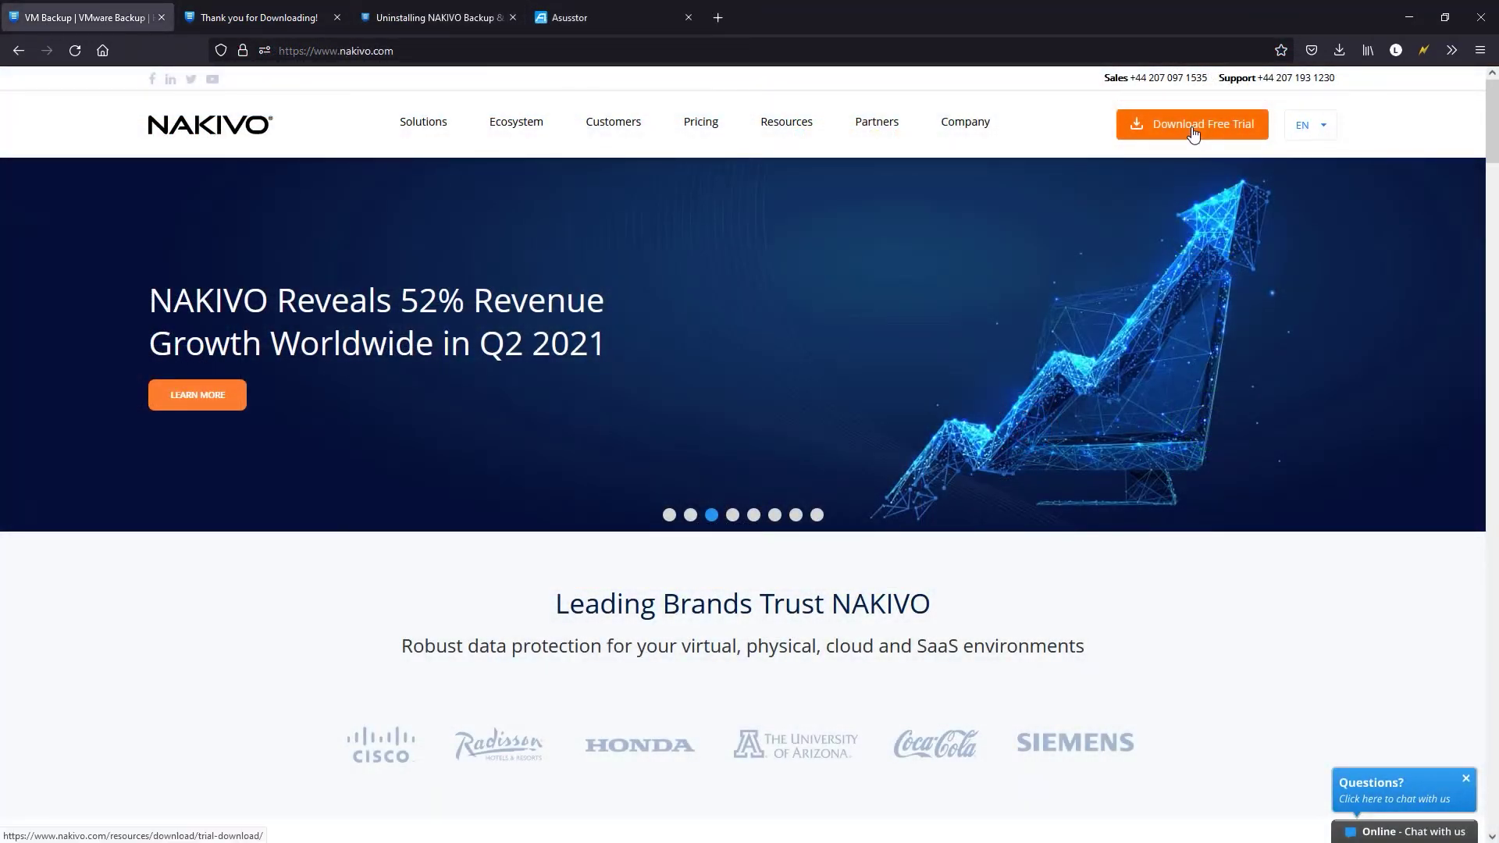
- Request the free trial and reach the NAKIVO Backup & Replication v10.5 installer downloads page
key(ctrl+l)
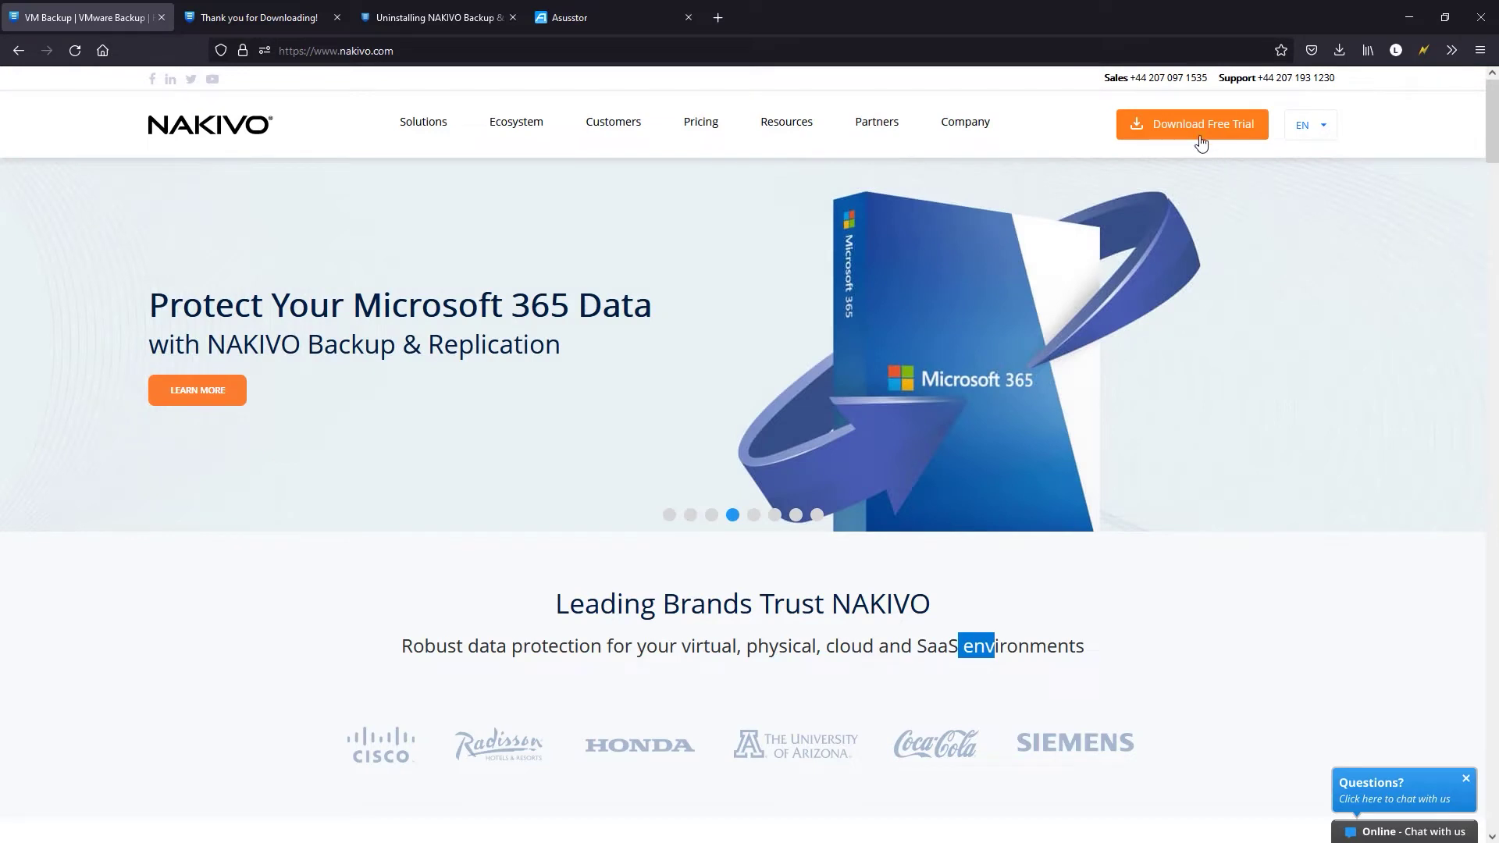
click(1194, 137)
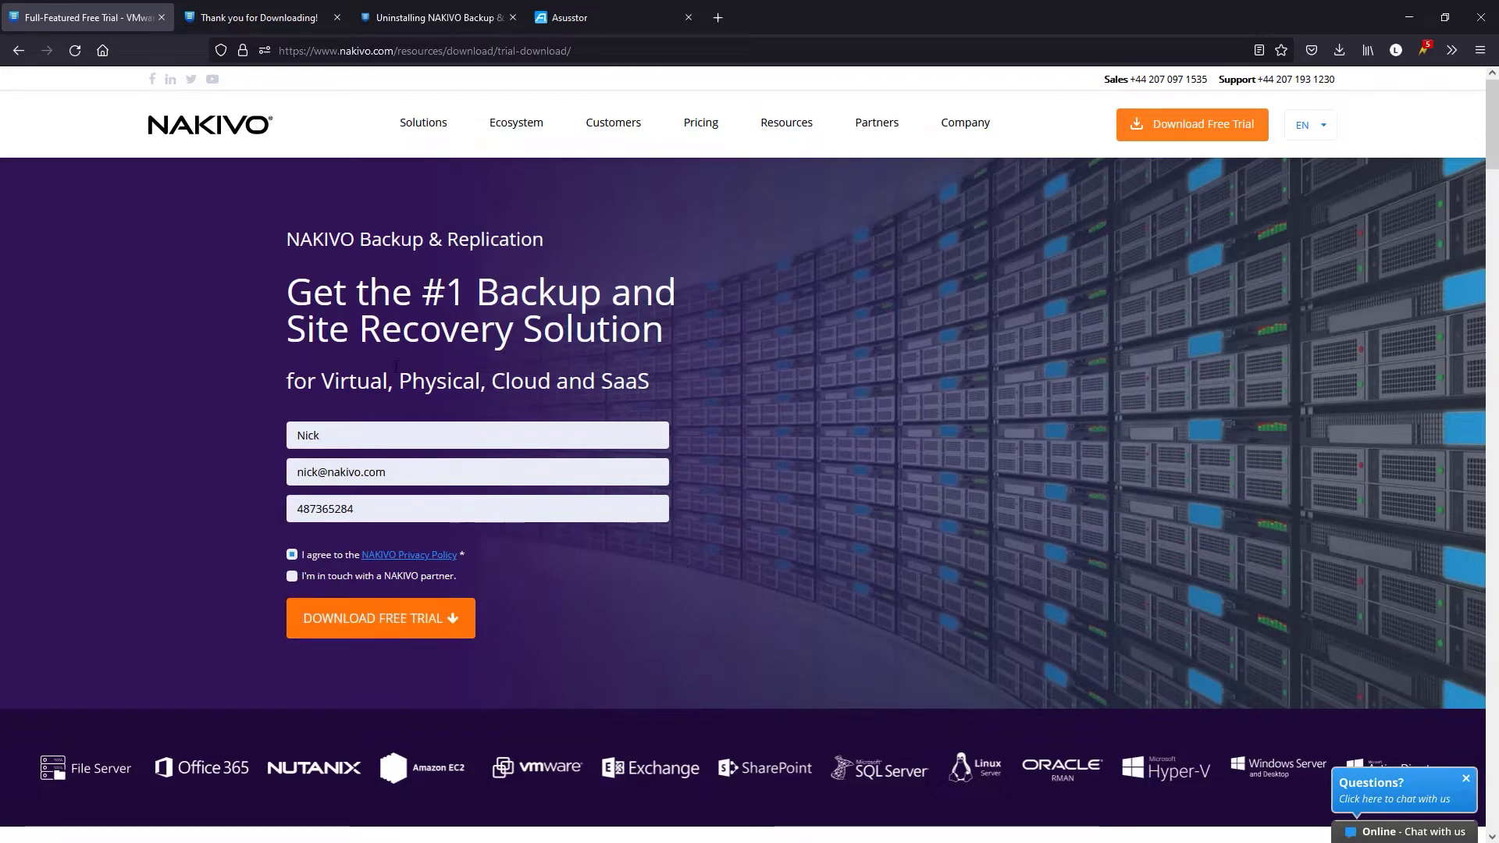
click(271, 26)
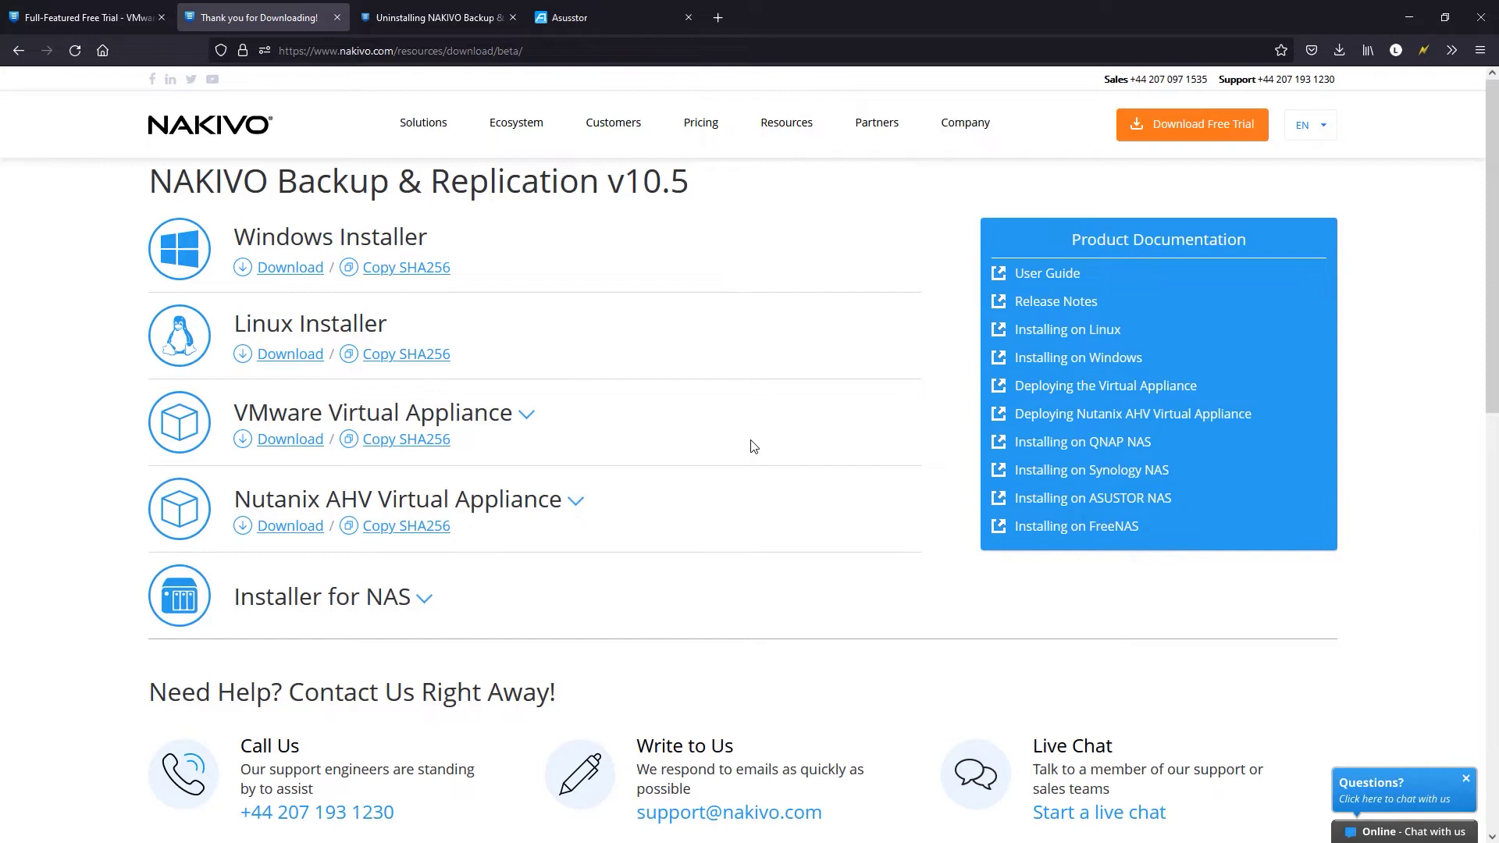
- Expand the NAS installer packages and the ASUSTOR package variants on the beta download page
click(442, 594)
scroll(623, 515, down, 3)
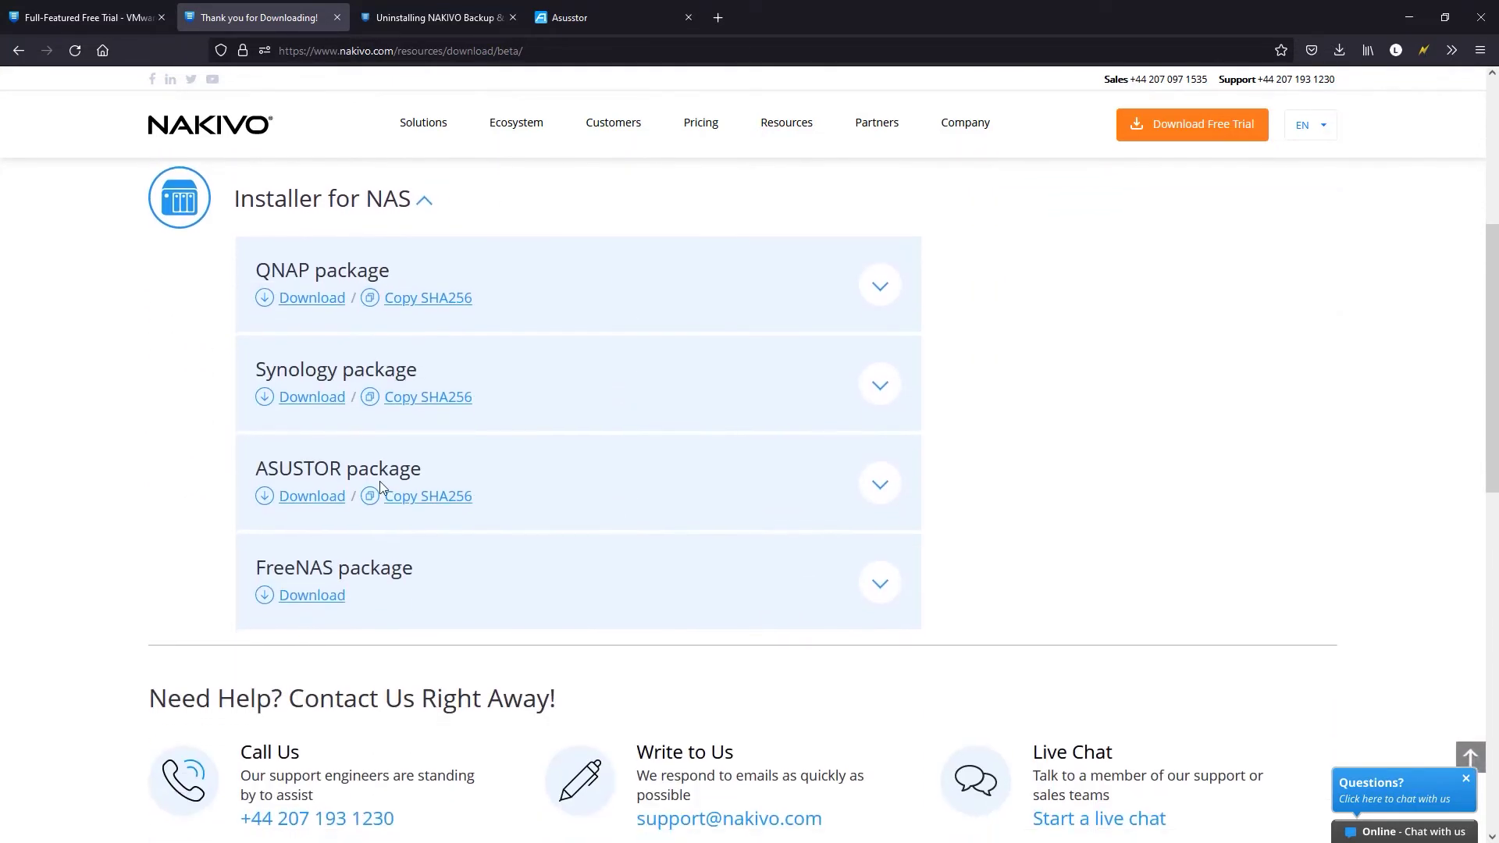
click(881, 487)
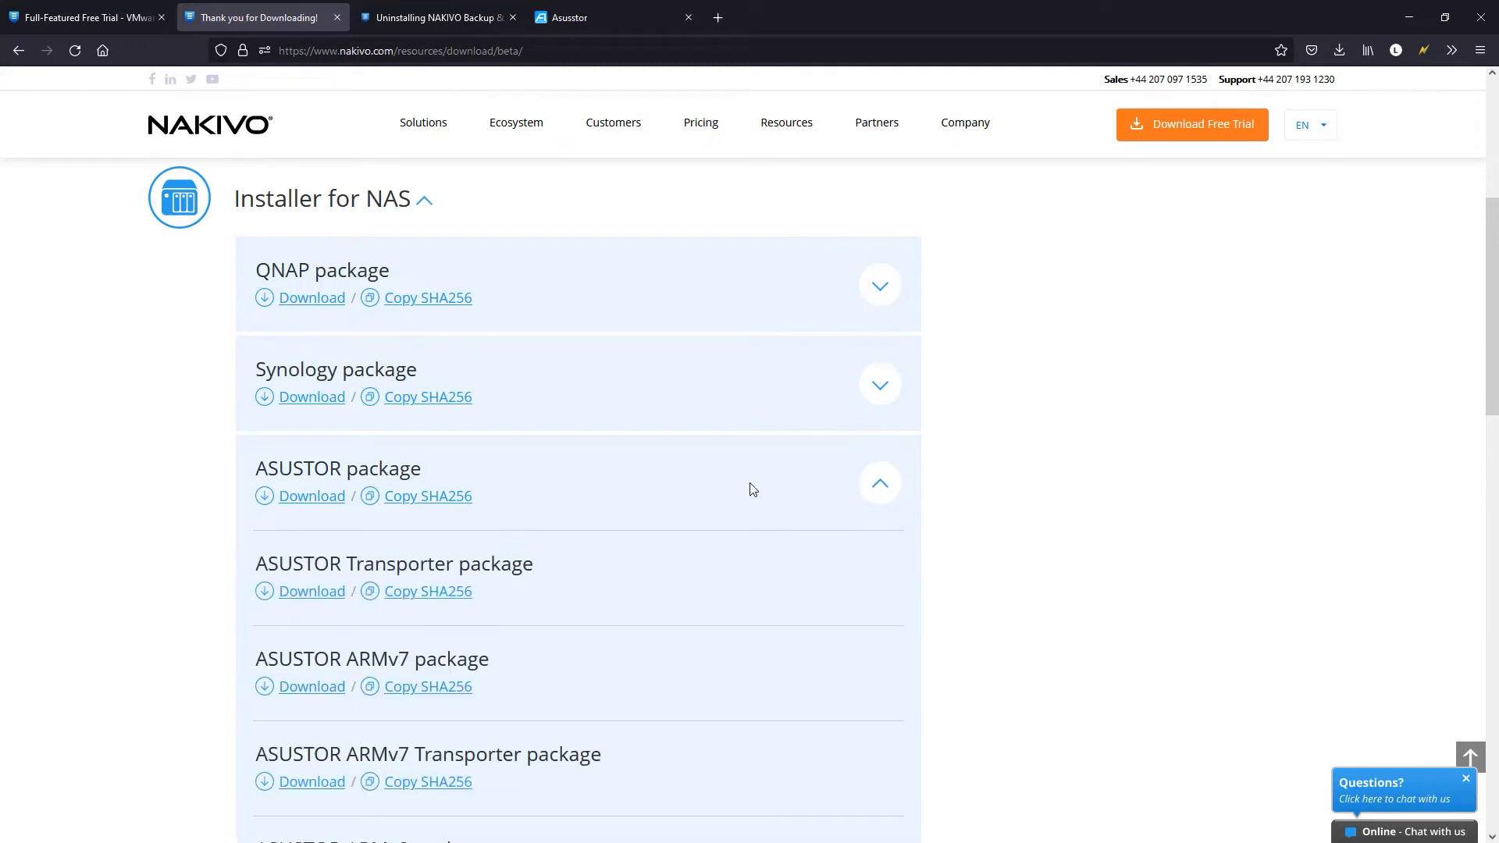
scroll(753, 492, down, 1)
scroll(753, 494, down, 2)
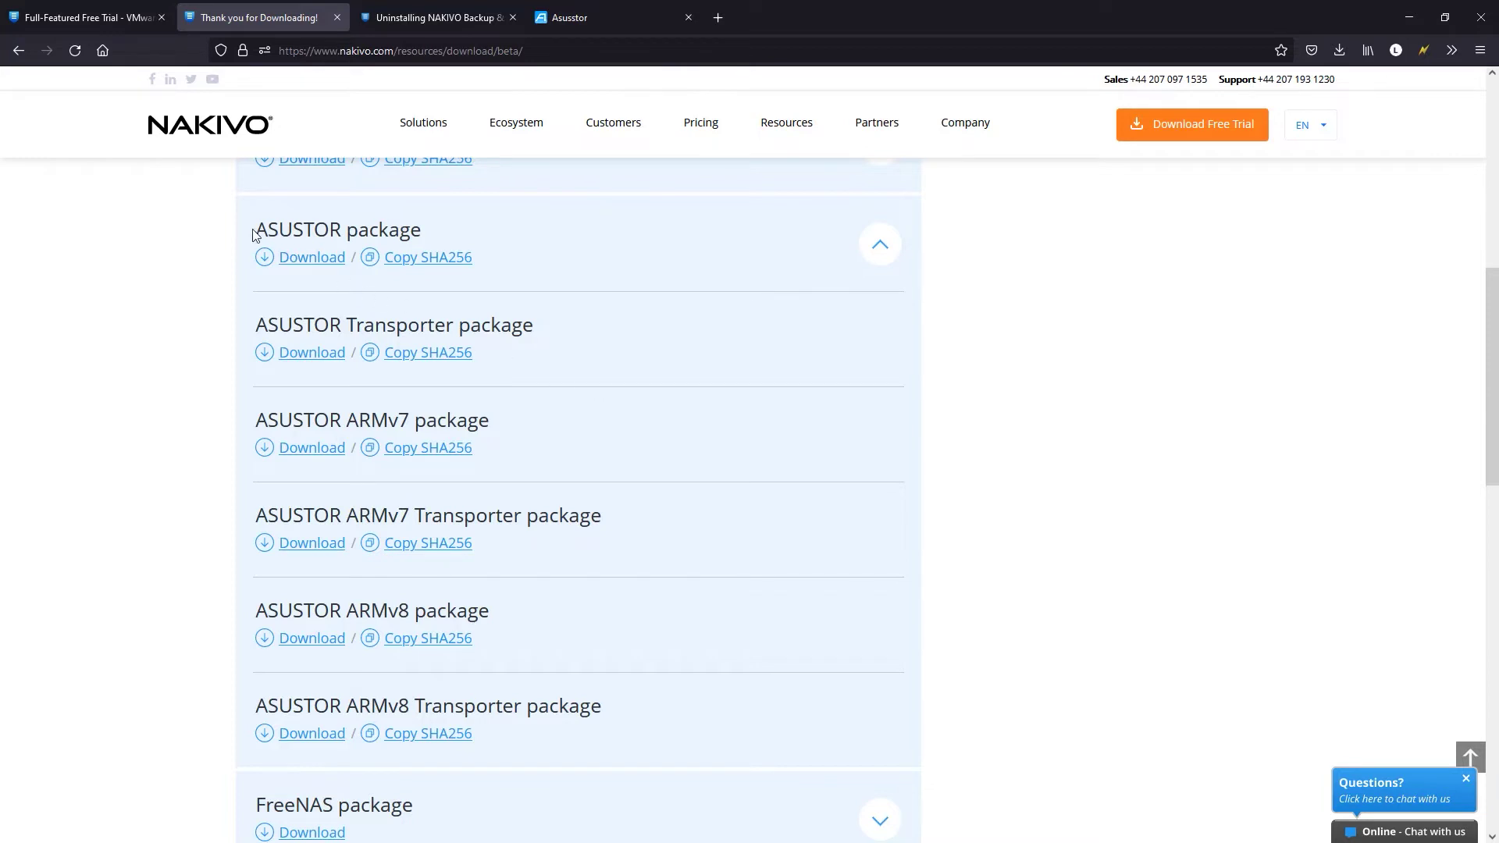
- Highlight the ASUSTOR package and ASUSTOR Transporter package headings to review them
drag(266, 231, 405, 231)
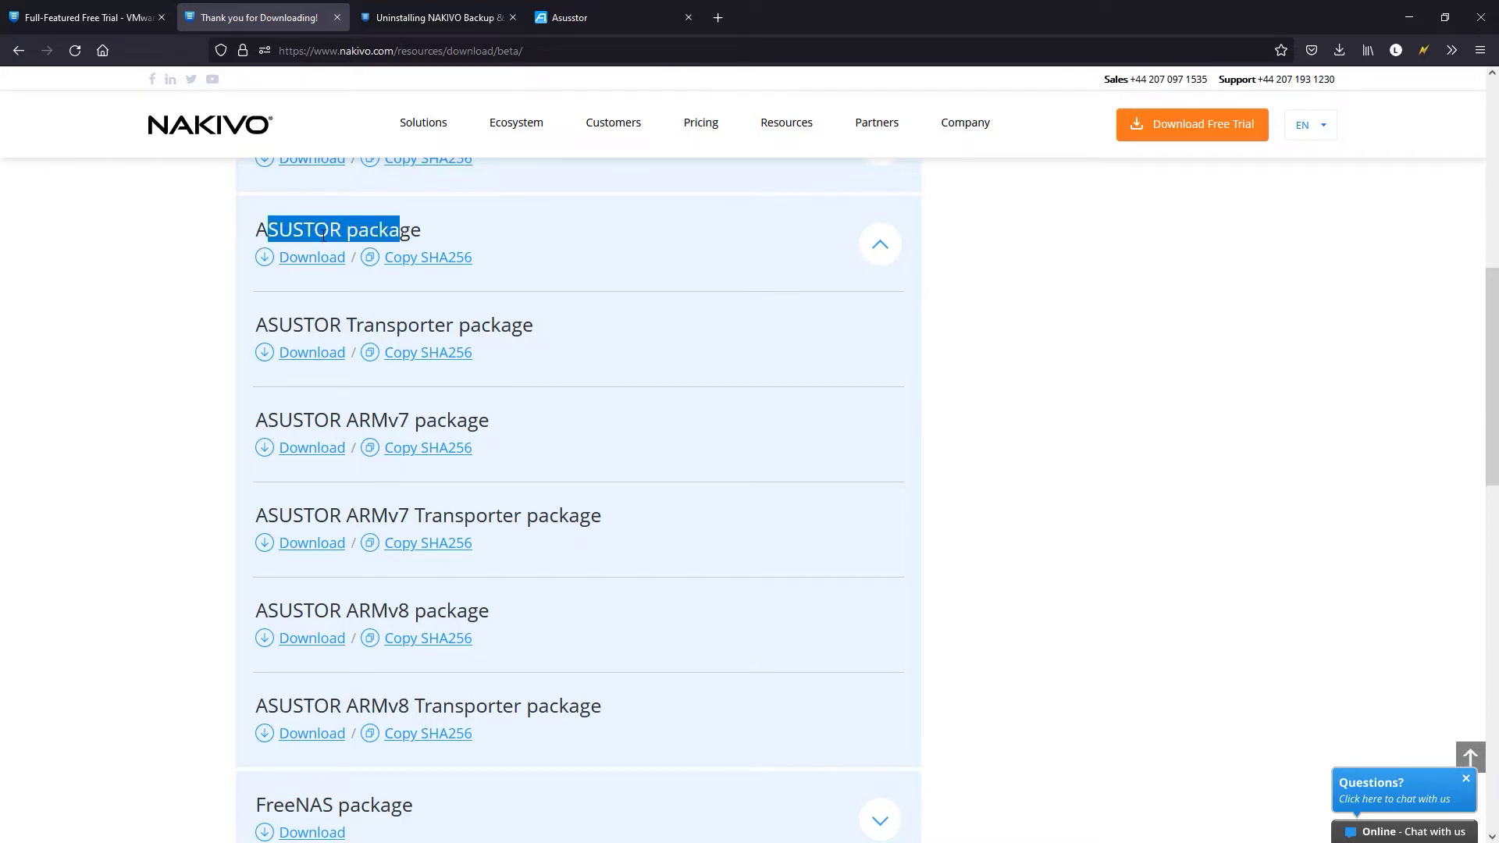
drag(256, 231, 422, 230)
drag(256, 324, 534, 324)
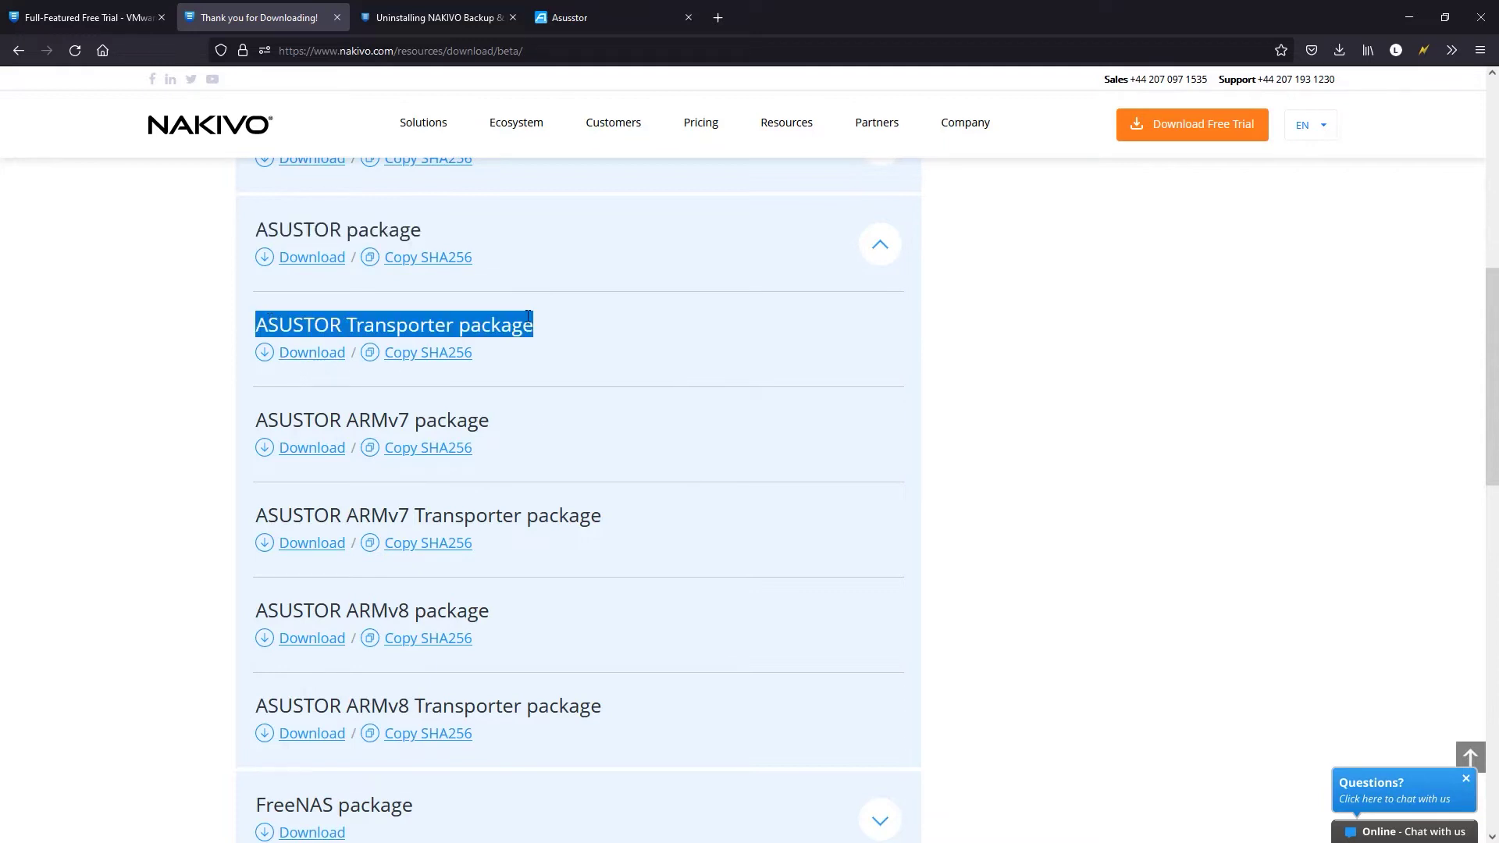
click(283, 426)
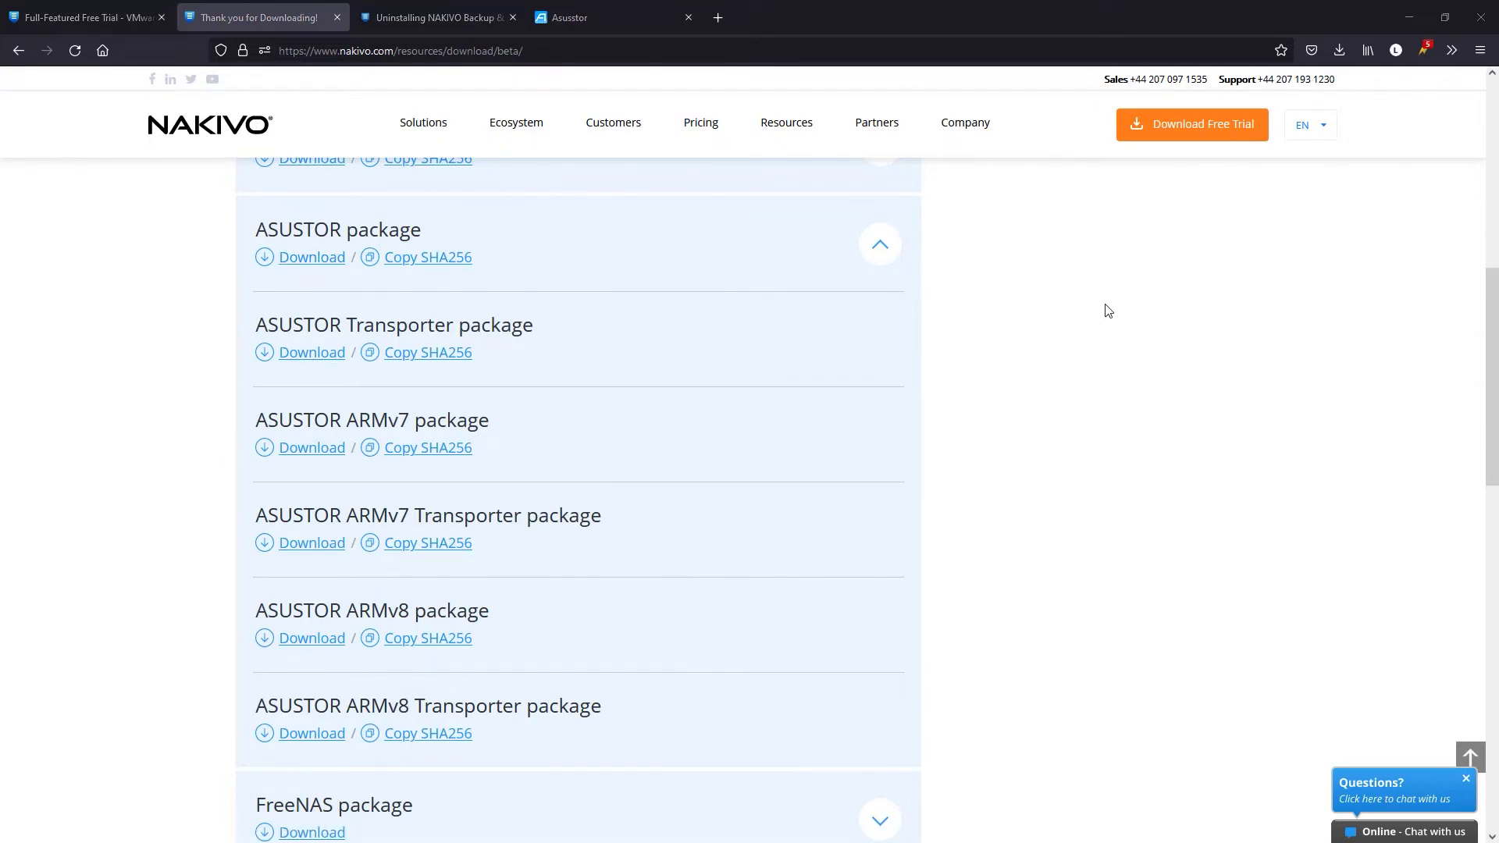
- Reach App Central's manual installation page under Management in the NAS portal
click(602, 21)
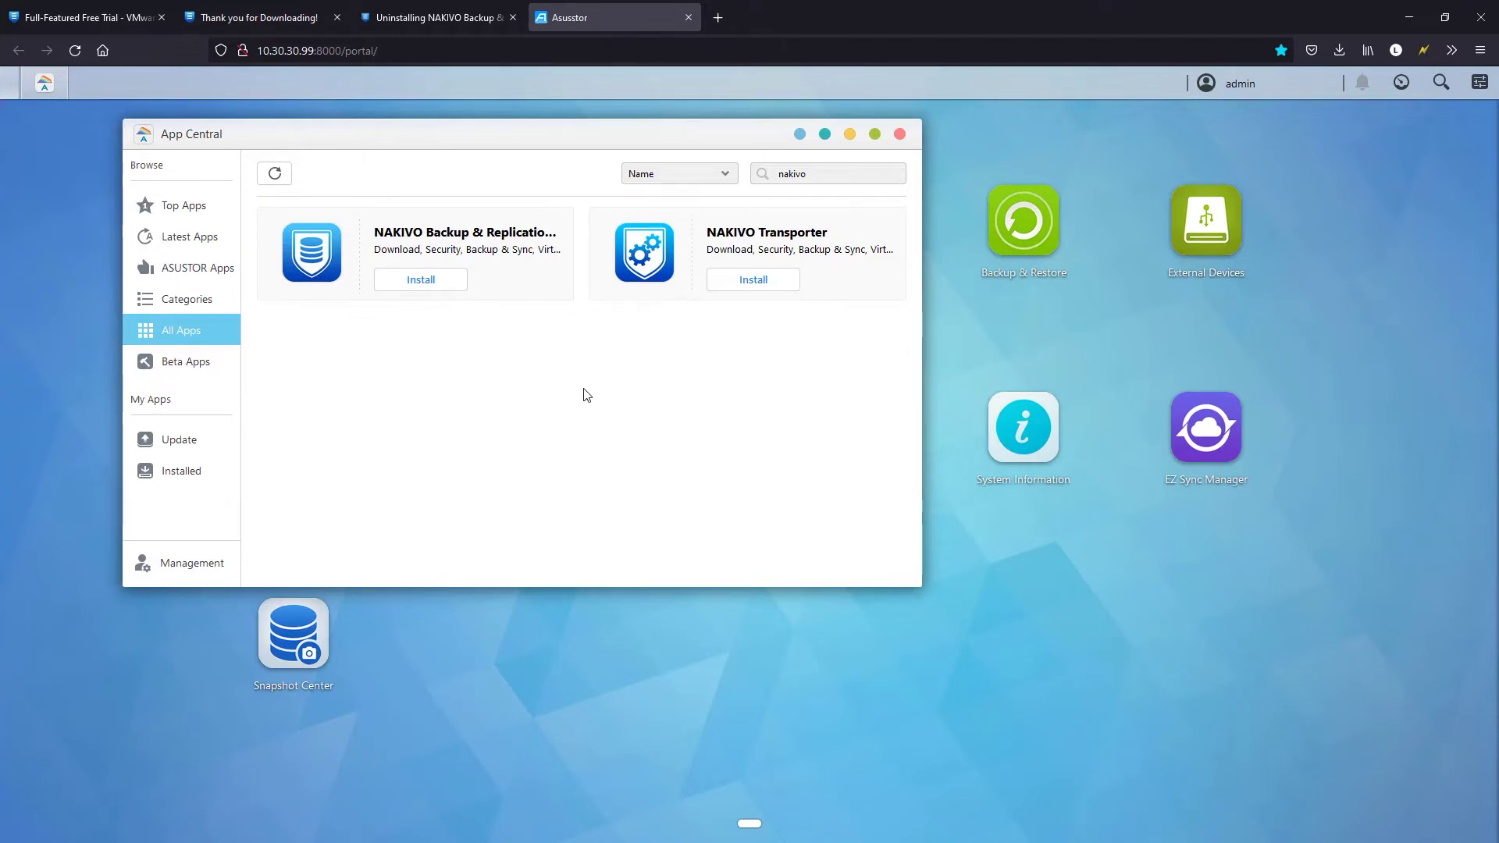
click(175, 562)
click(505, 178)
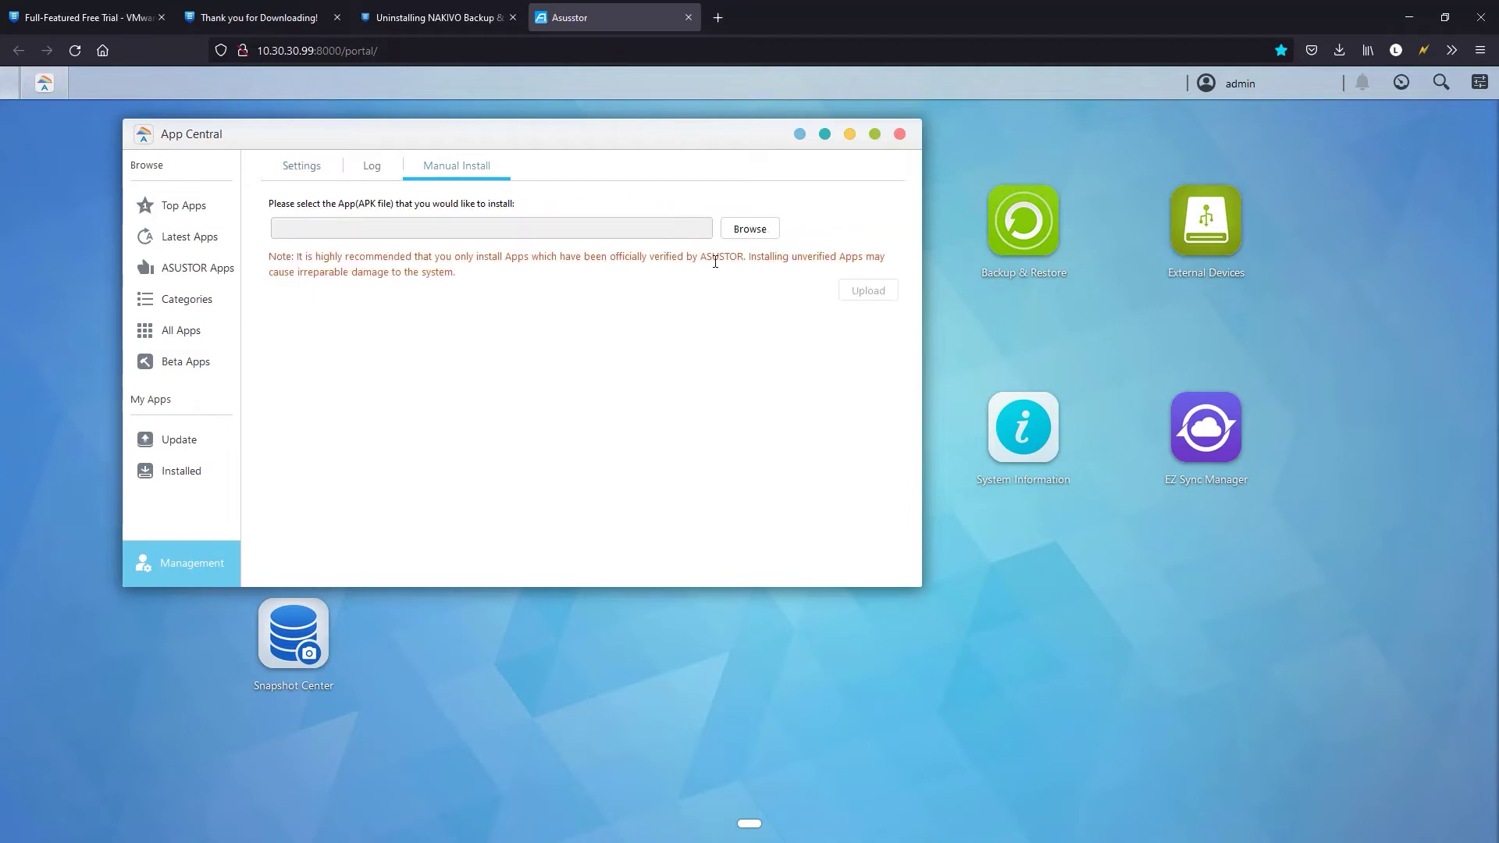
- Upload NAKIVO_Backup_Replication_v10.5.0_ASUSTOR_BETA.apk to show its installation requirements
click(751, 228)
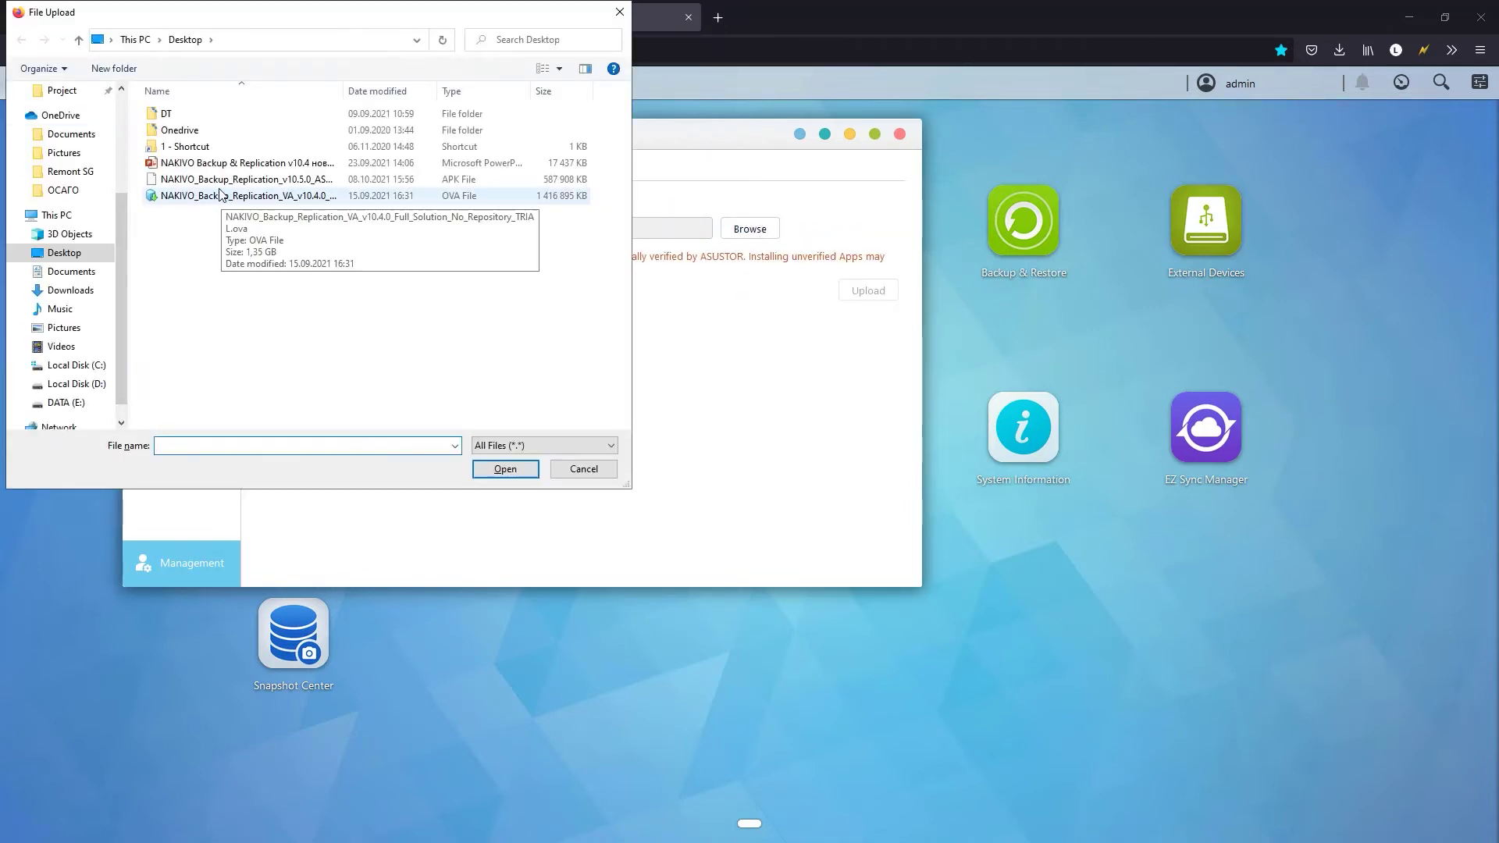
click(246, 179)
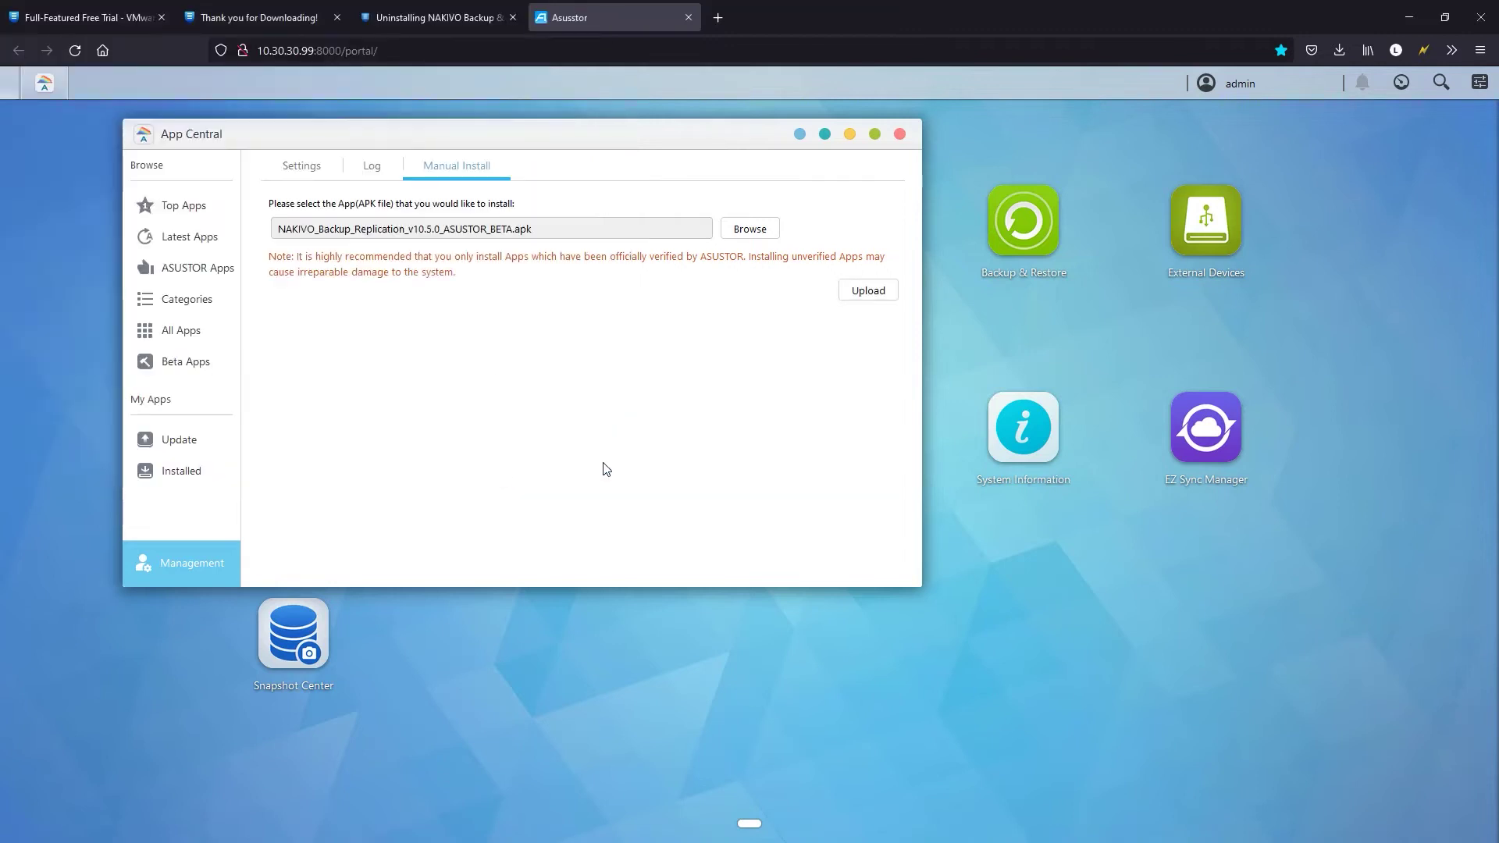
click(495, 463)
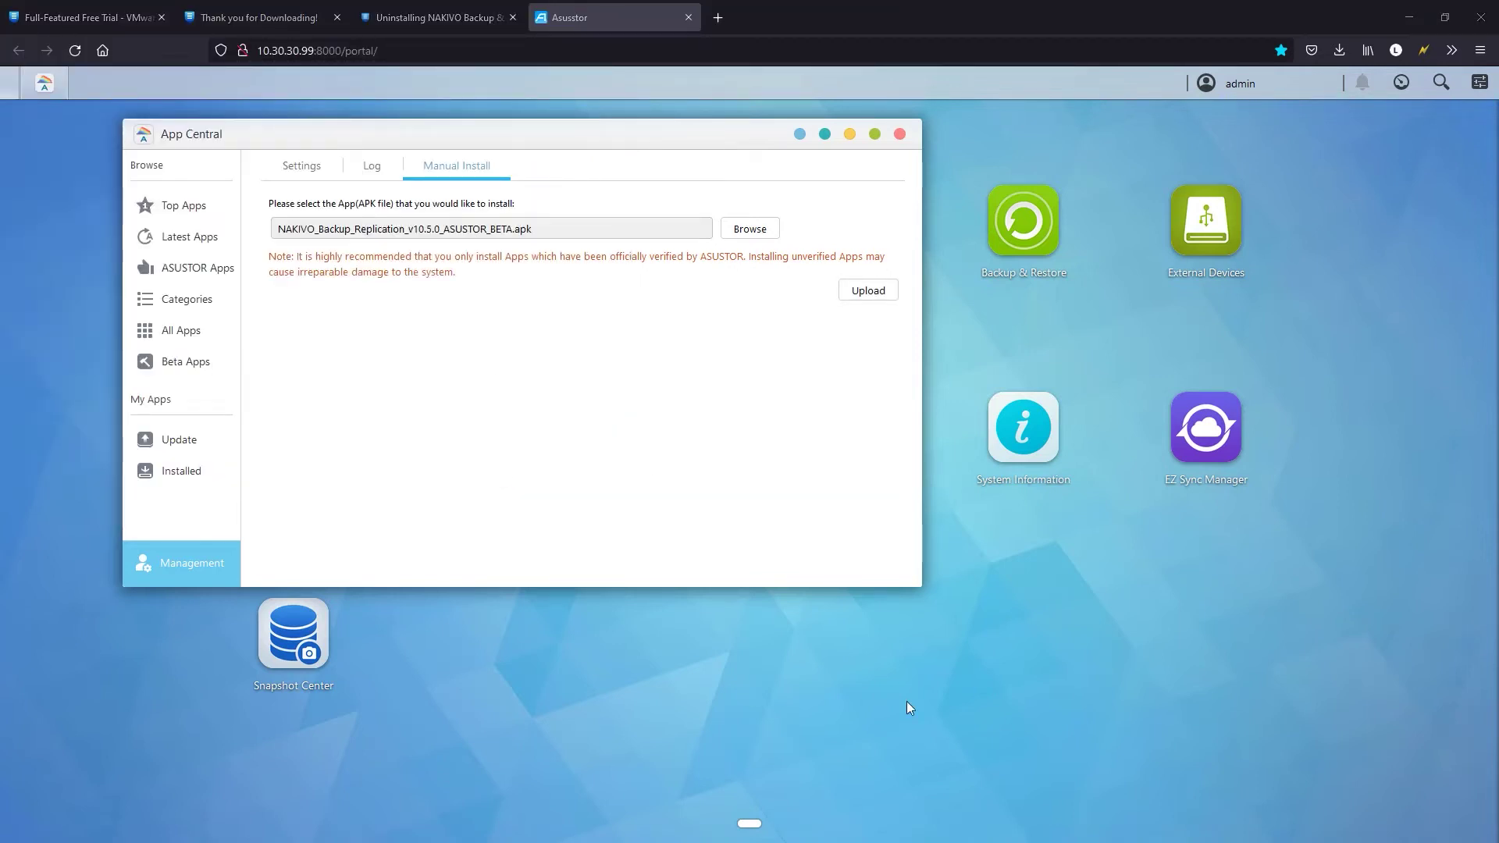
click(867, 291)
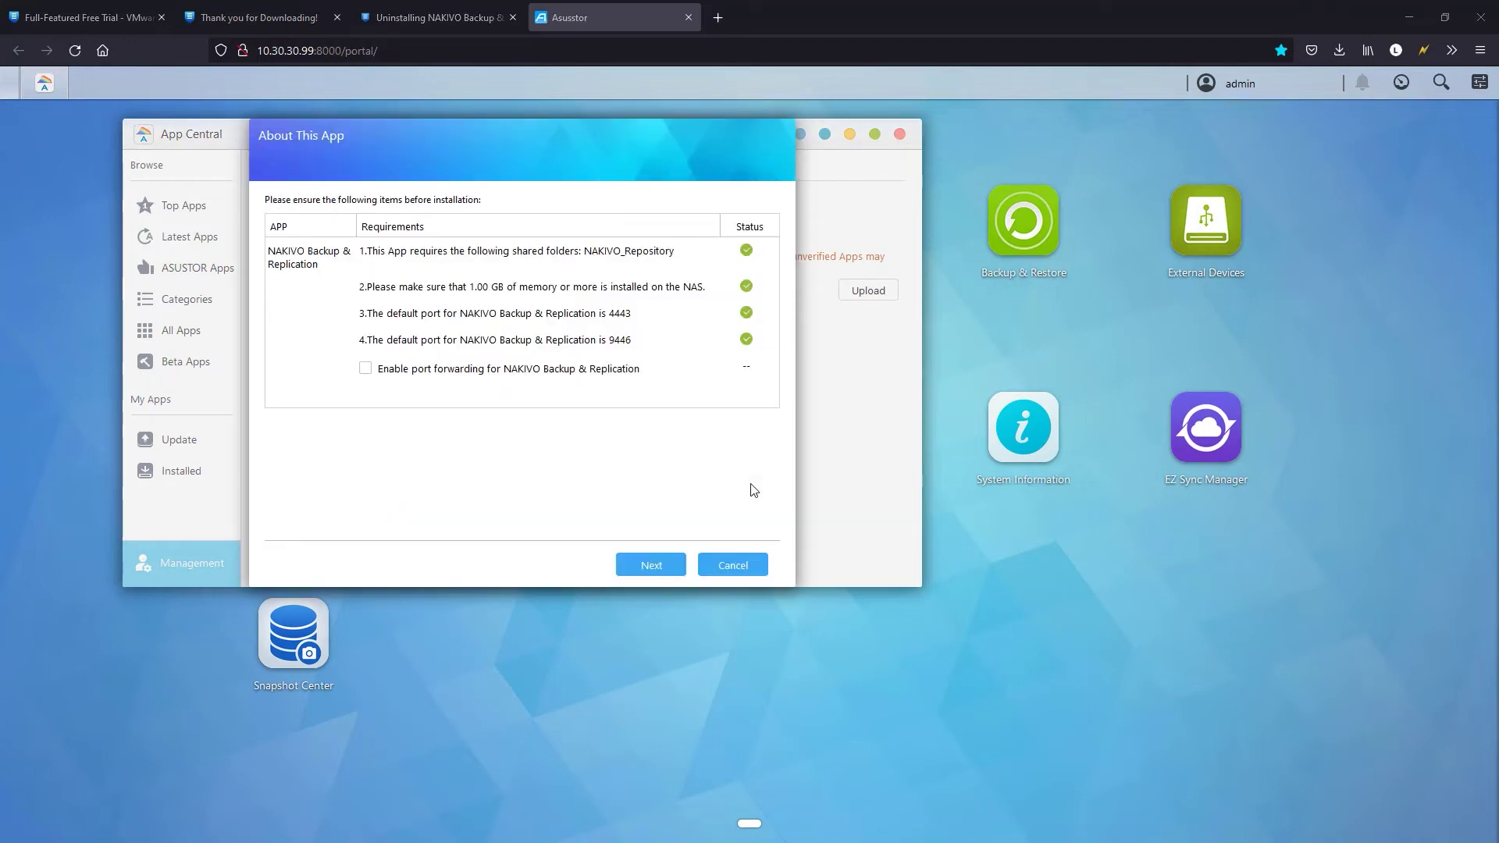
- Enable port forwarding, accept the unverified-apps risk and install NAKIVO Backup & Replication 10.5.0
click(364, 370)
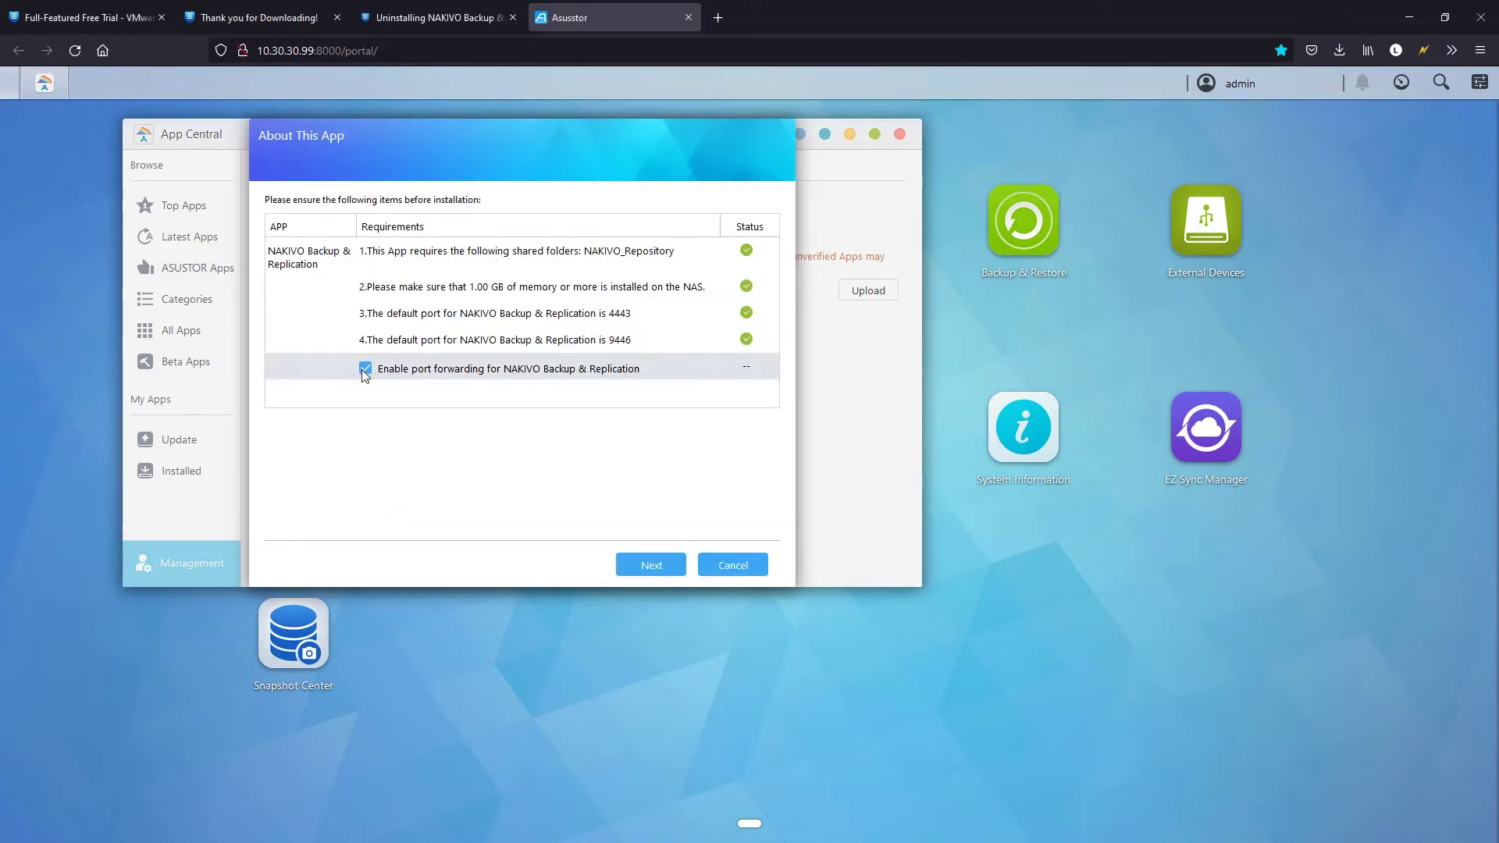
click(655, 569)
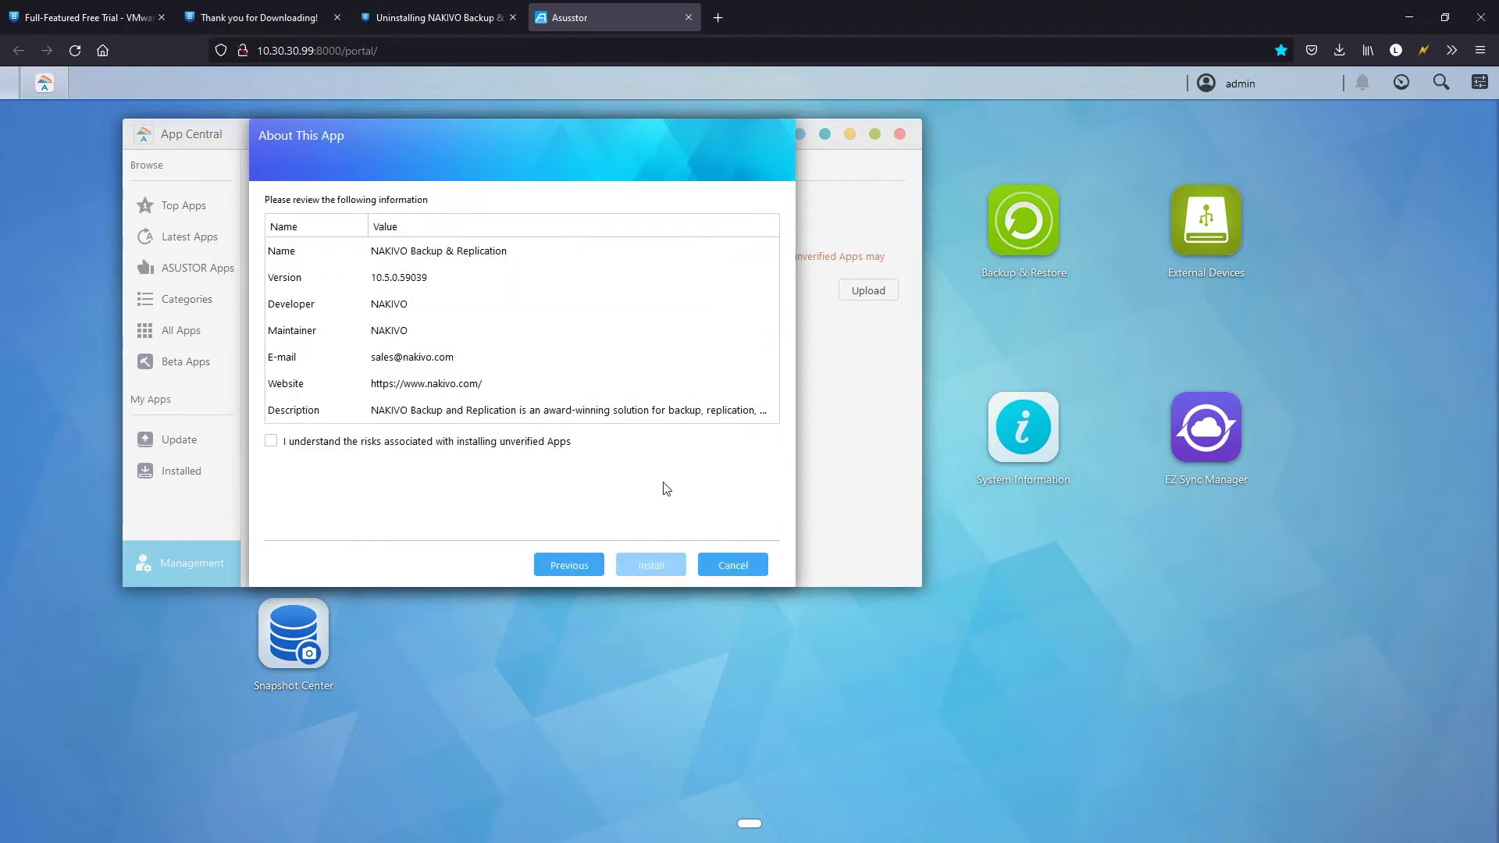
click(459, 443)
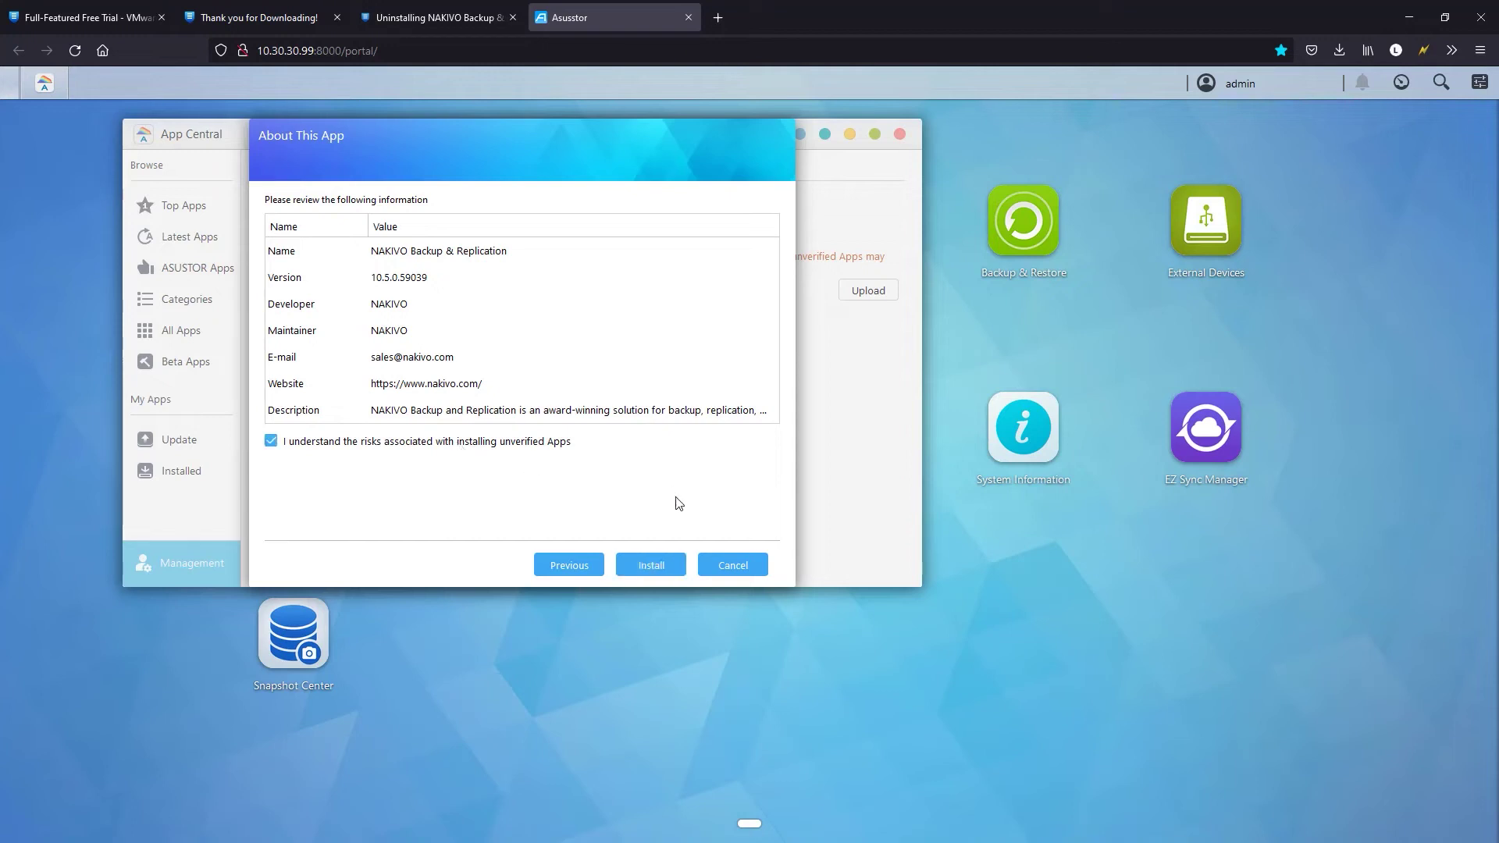
click(674, 564)
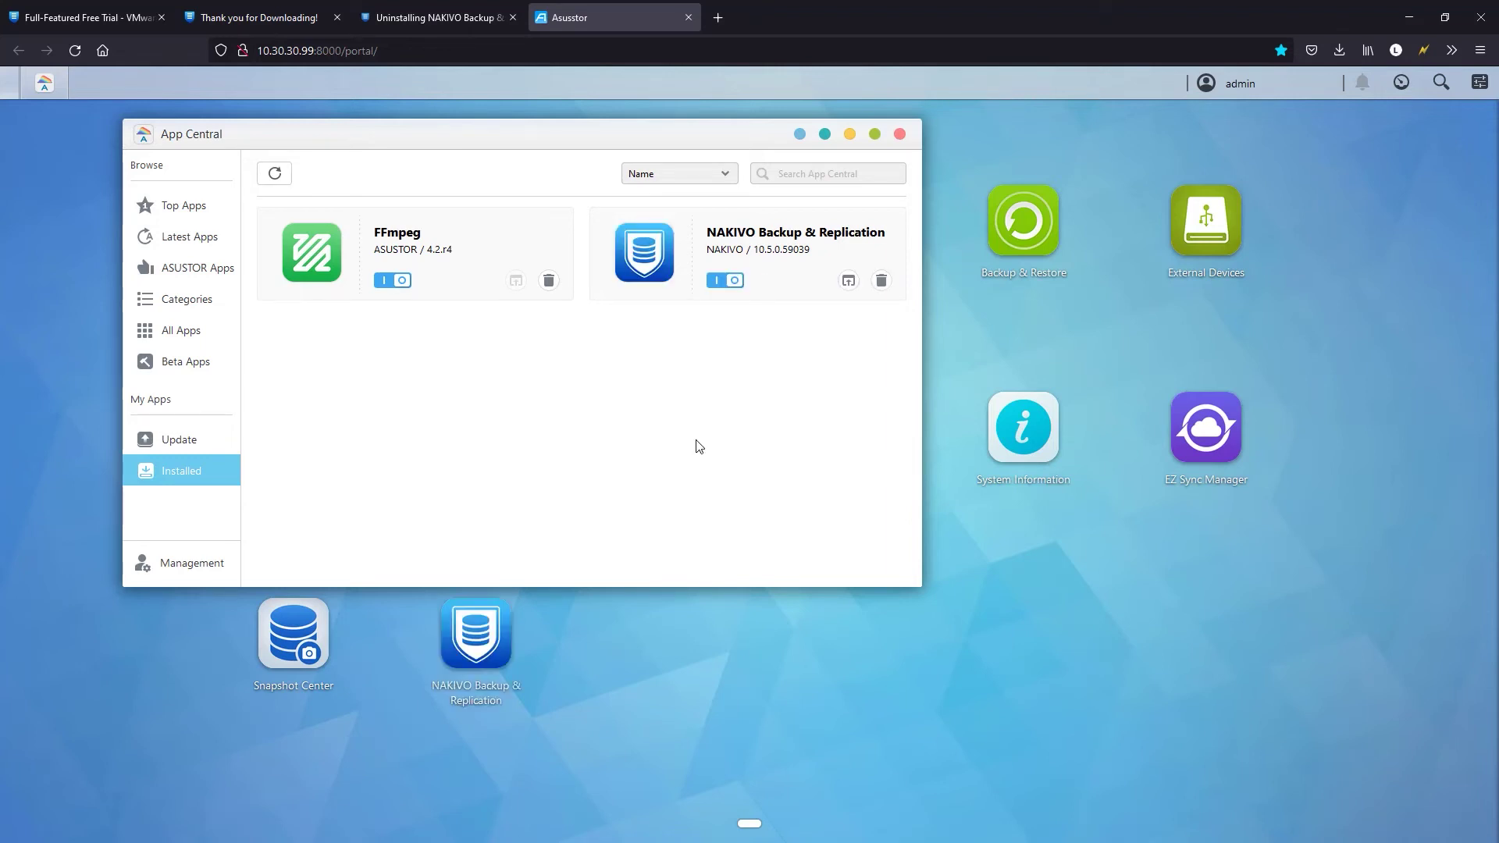
- Launch the NAKIVO web interface and accept its license agreement to reach account creation
click(471, 643)
scroll(961, 299, down, 5)
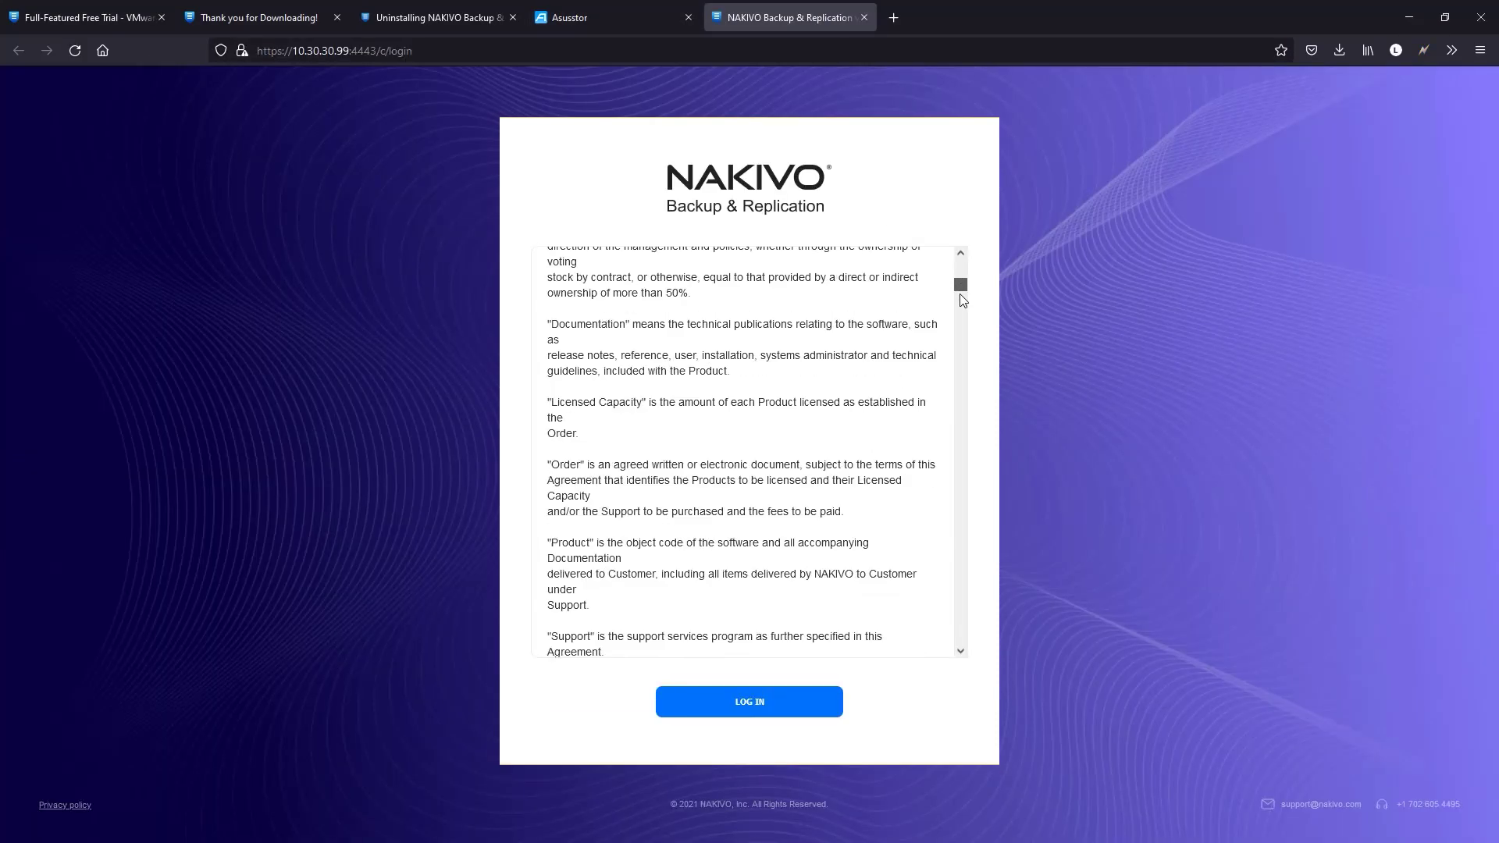
drag(961, 299, 960, 639)
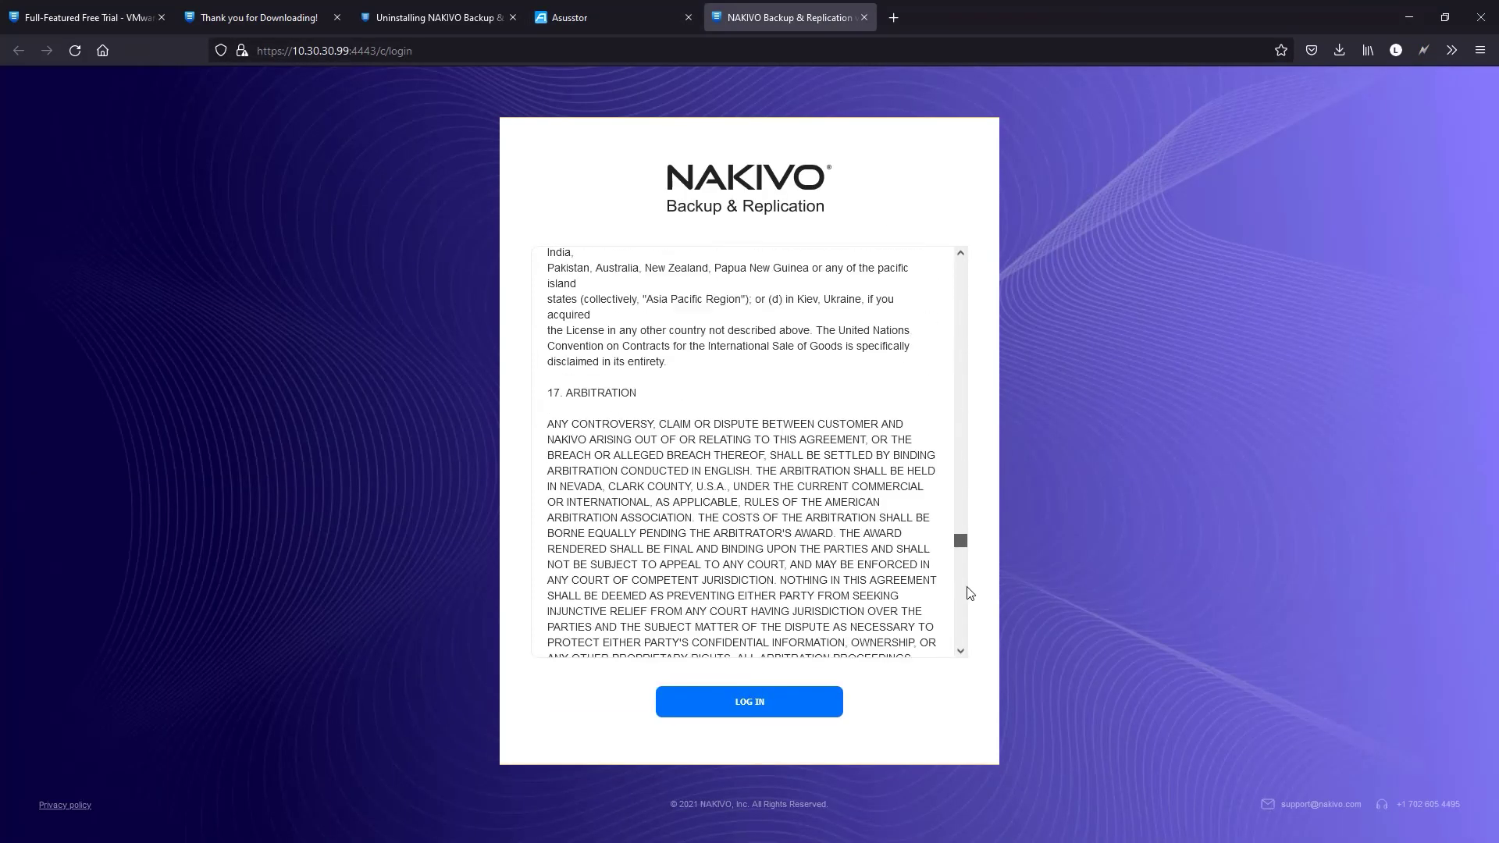
click(760, 702)
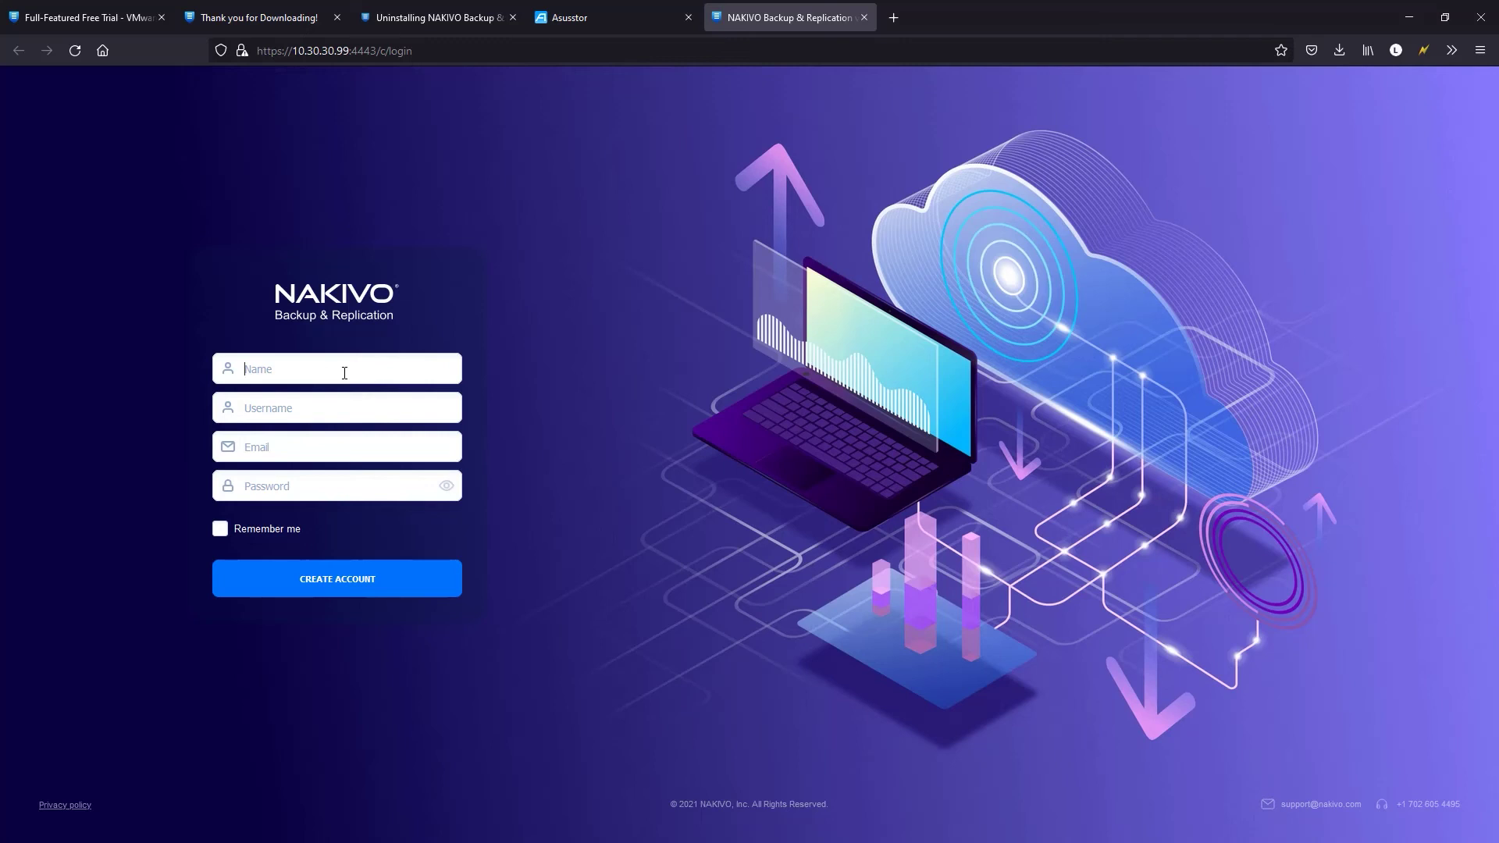
text(user1)
- Fill in name, username, email and saved password, create the admin account, and close the ASUSTOR portal page
key(Tab)
text(user1)
key(Tab)
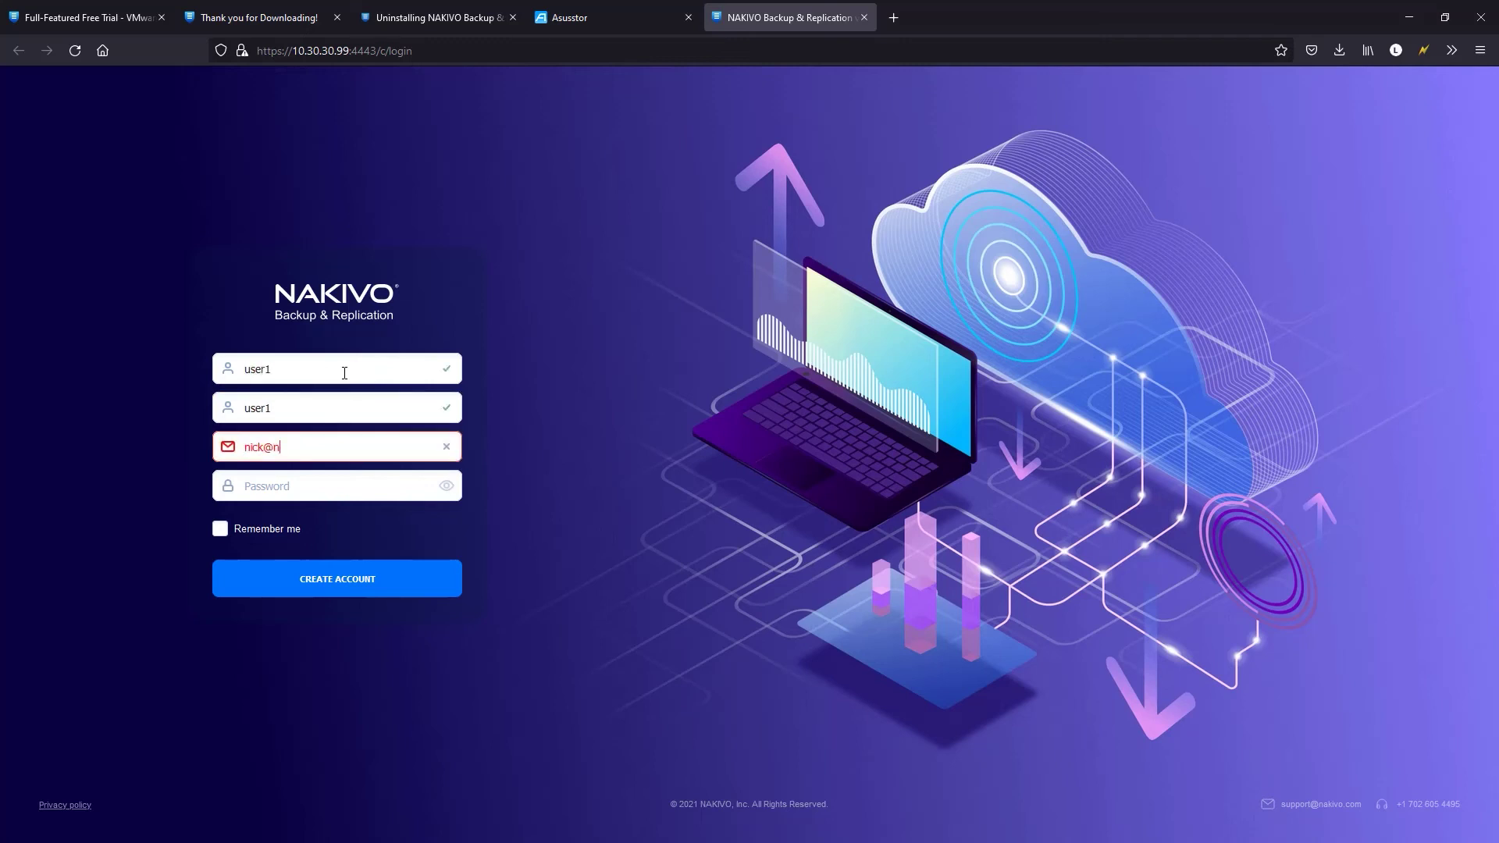
key(Tab)
click(340, 525)
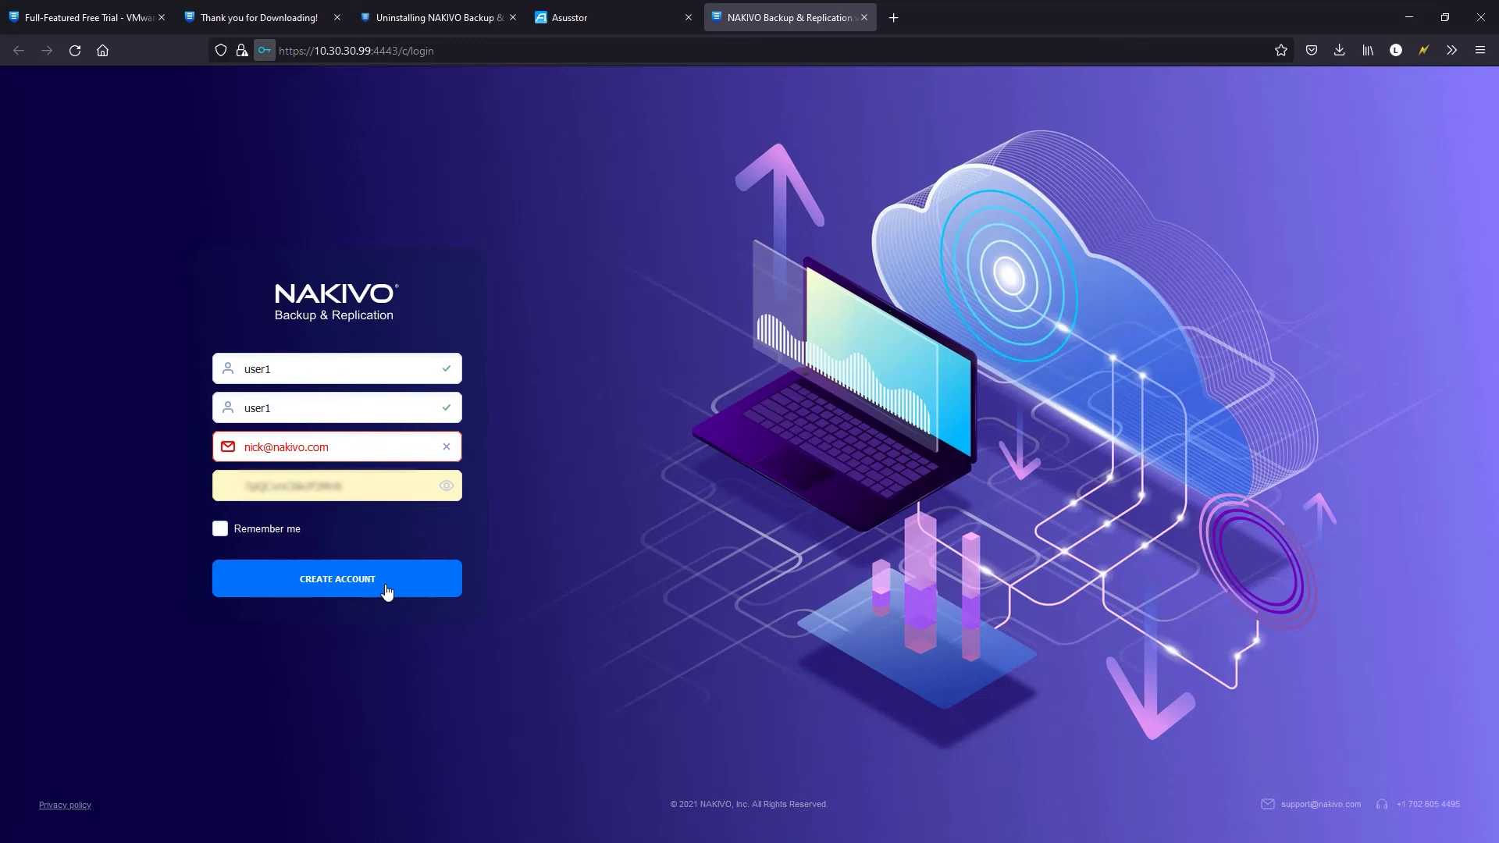
click(316, 581)
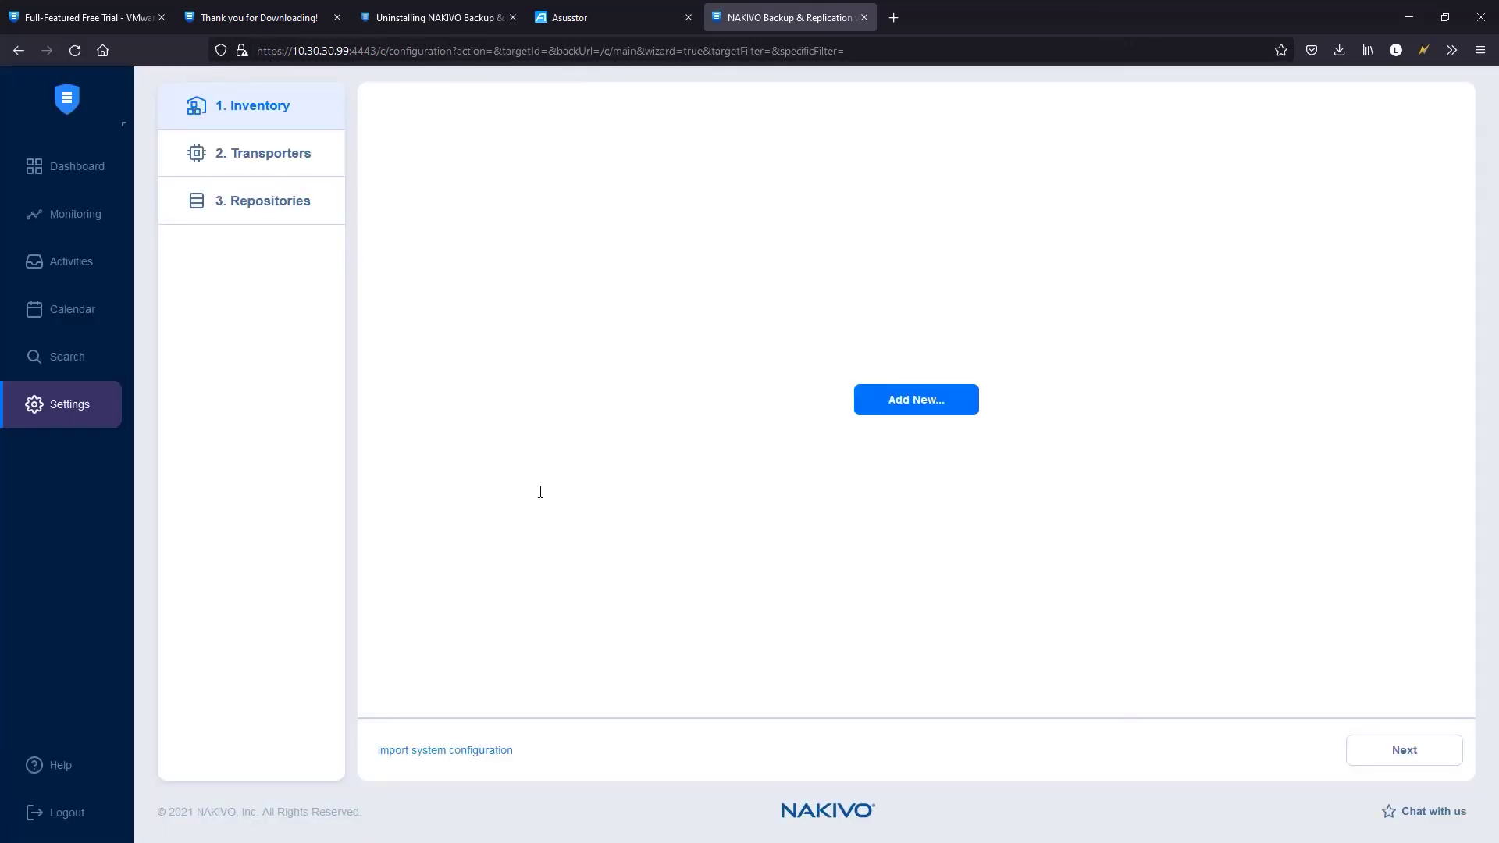
click(689, 17)
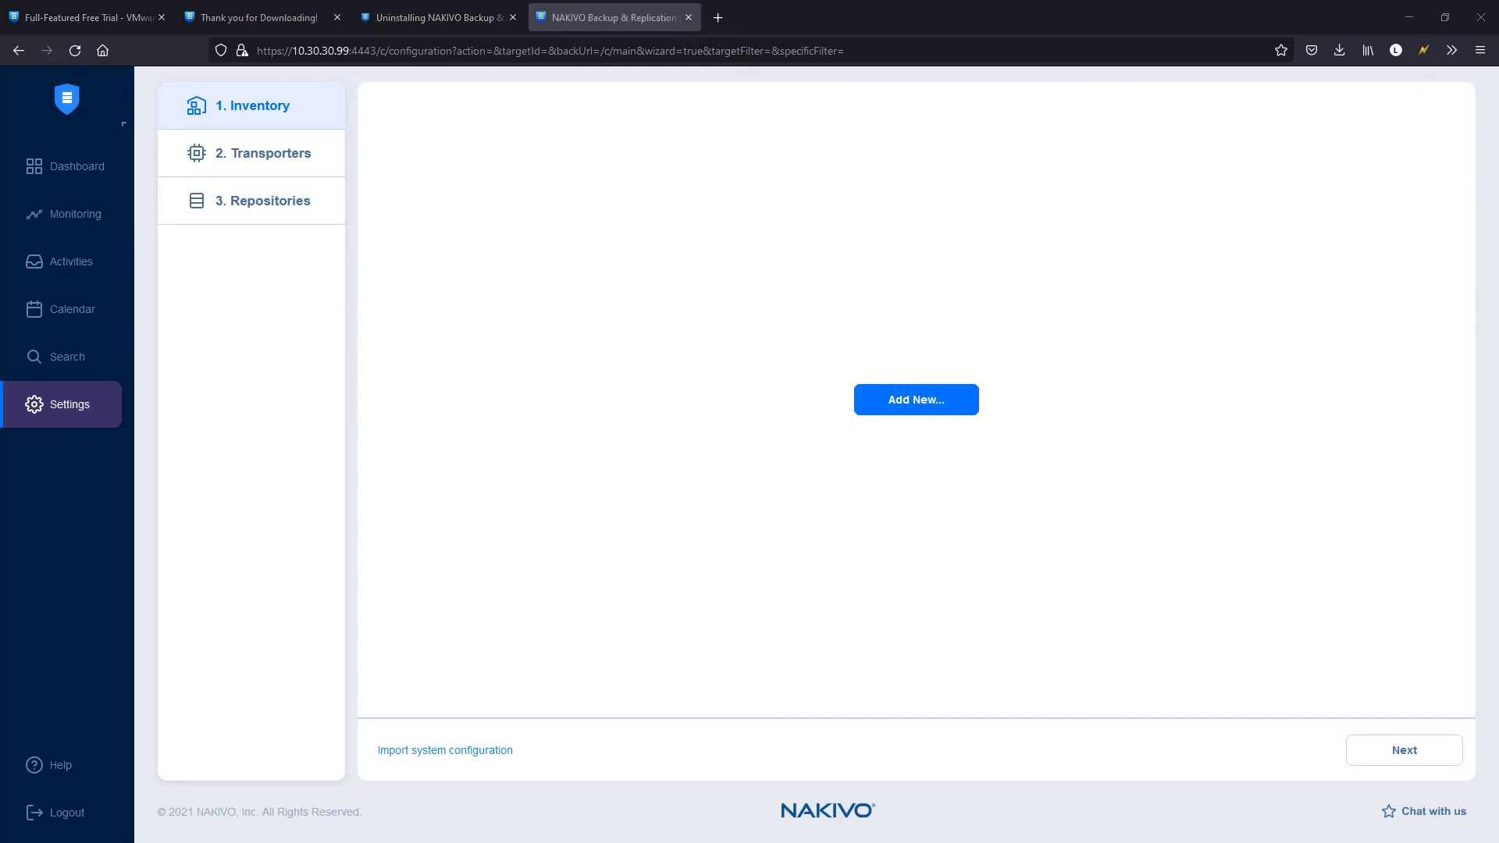